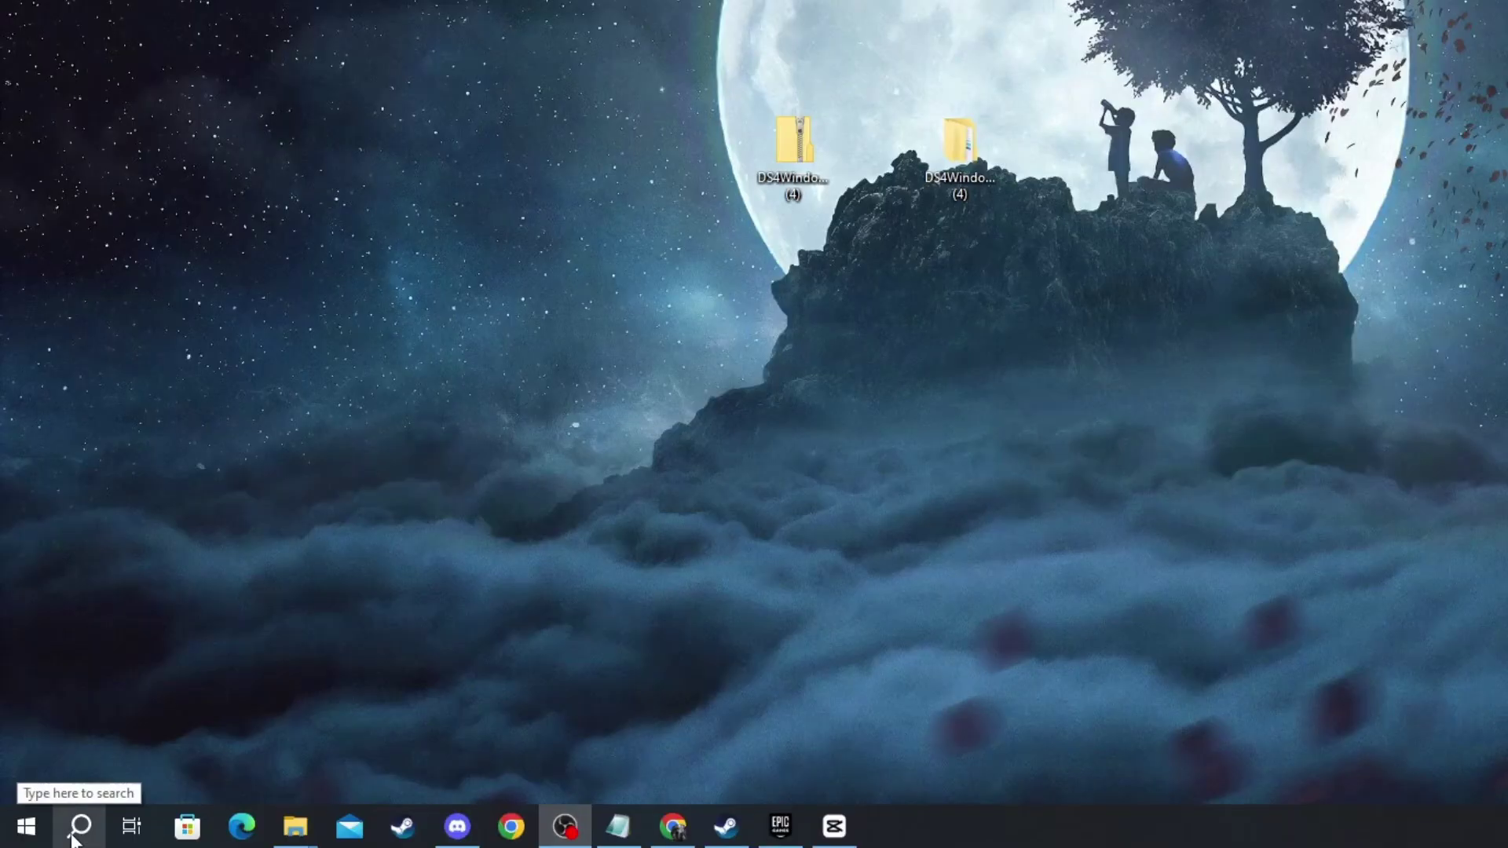
- Find VPN settings via search, remove VPN connection '1' with confirmation, and close Settings
click(55, 832)
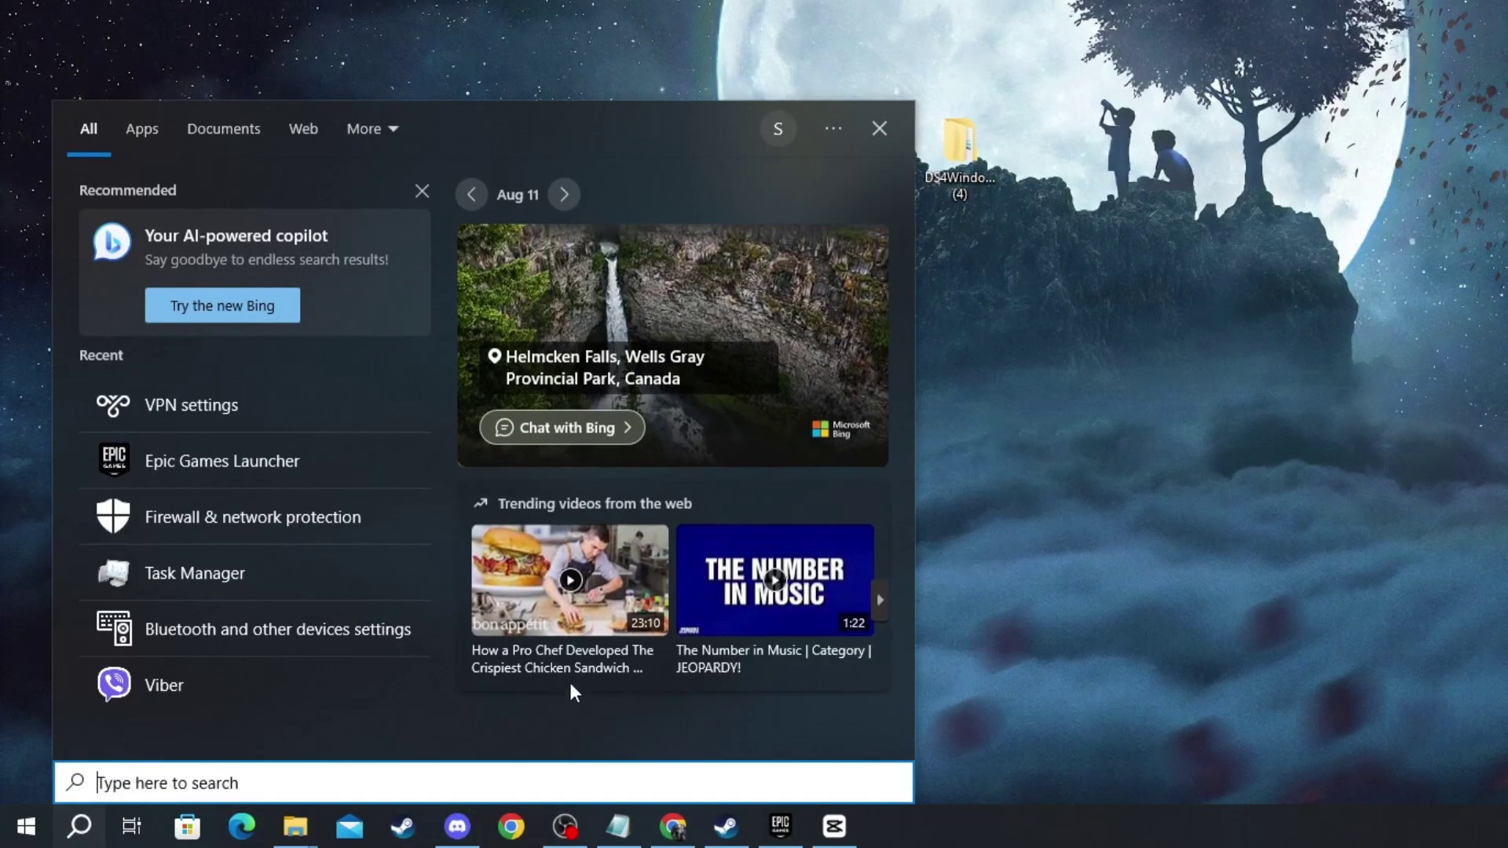
text(vpn)
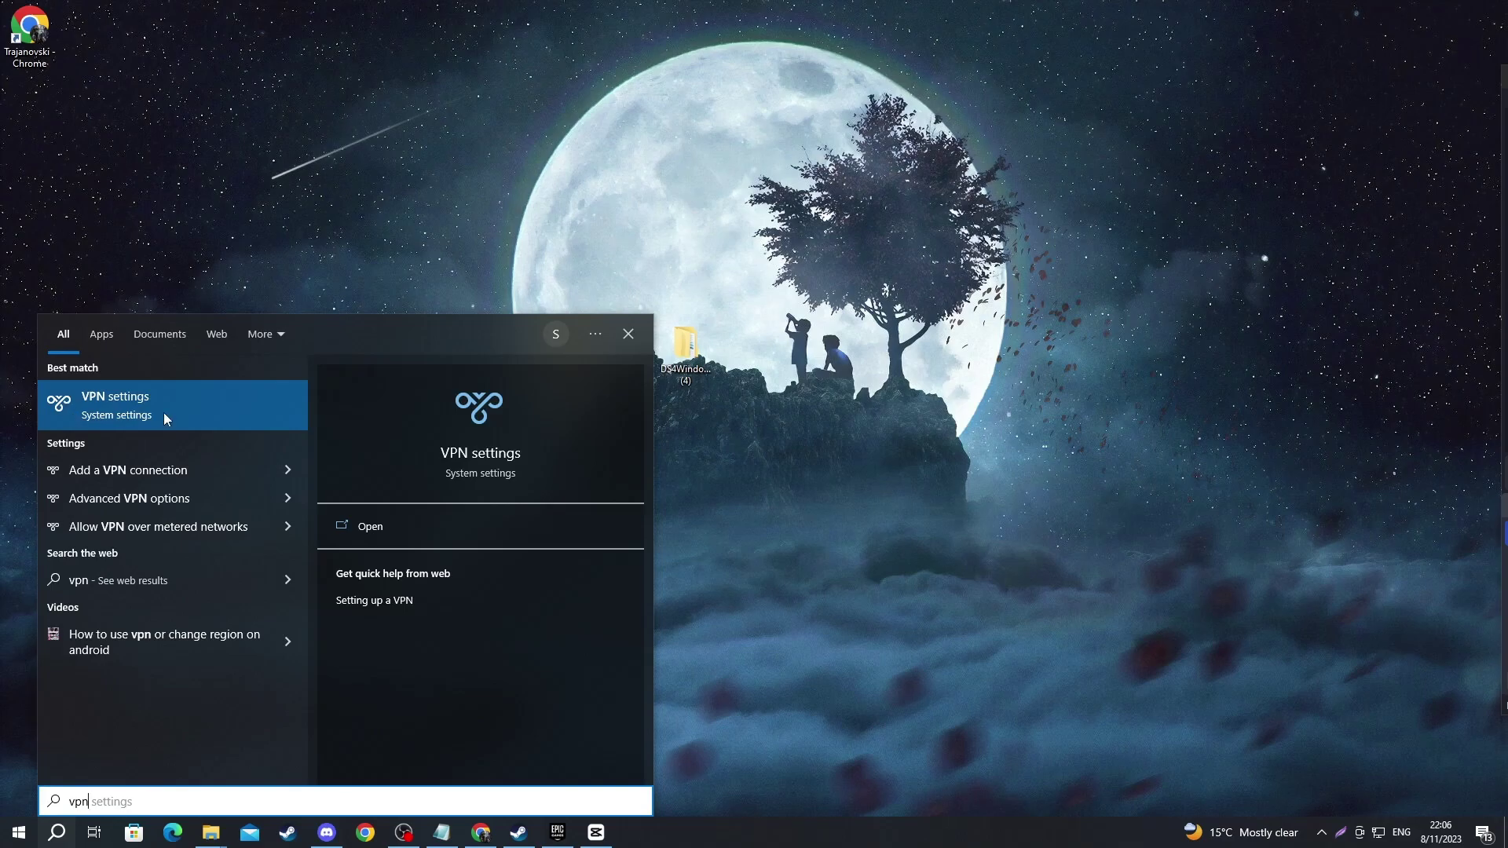
click(160, 418)
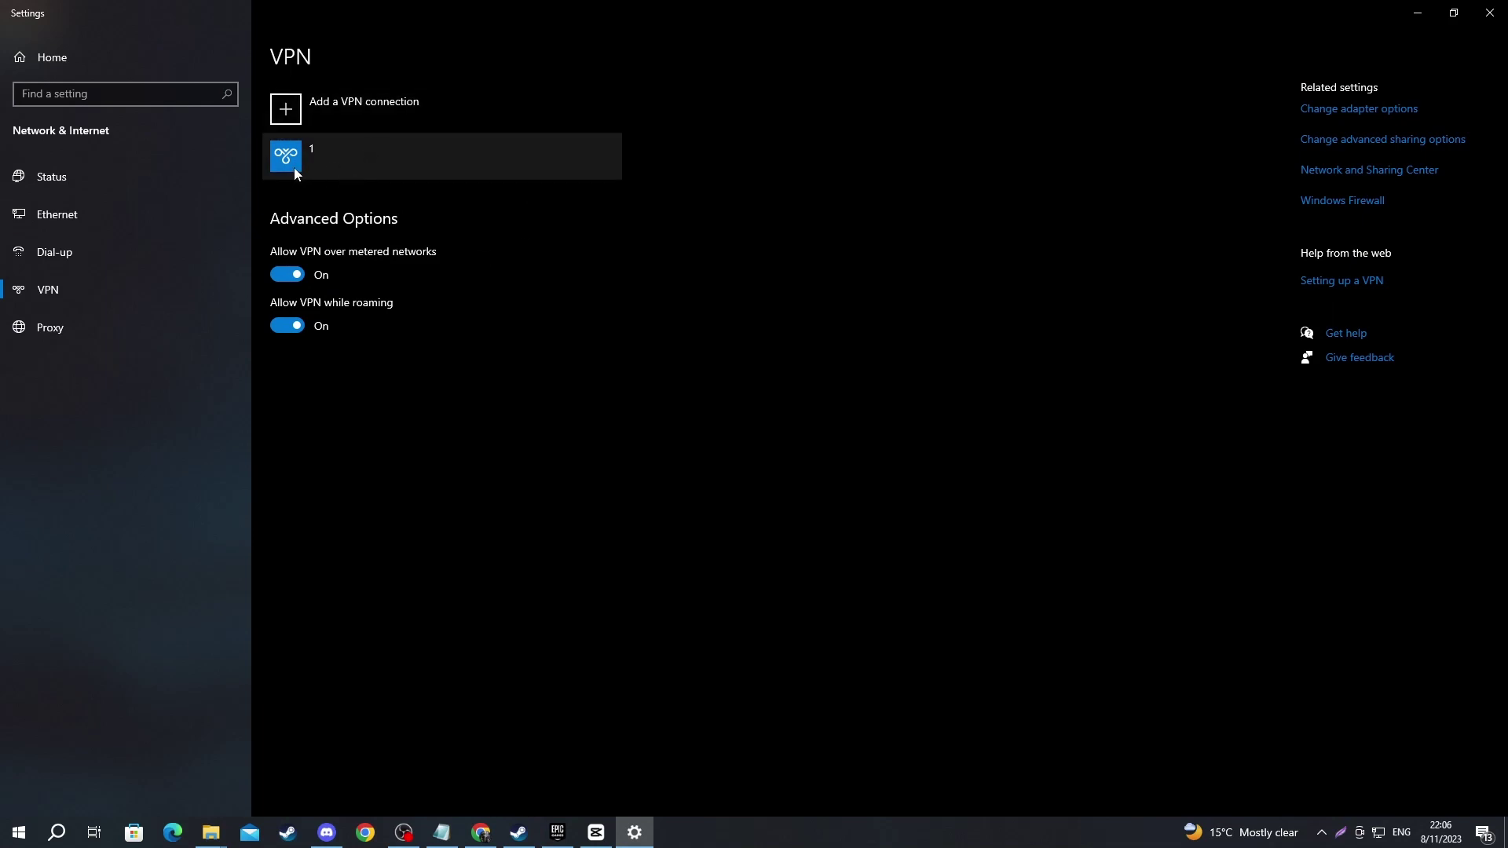
click(359, 168)
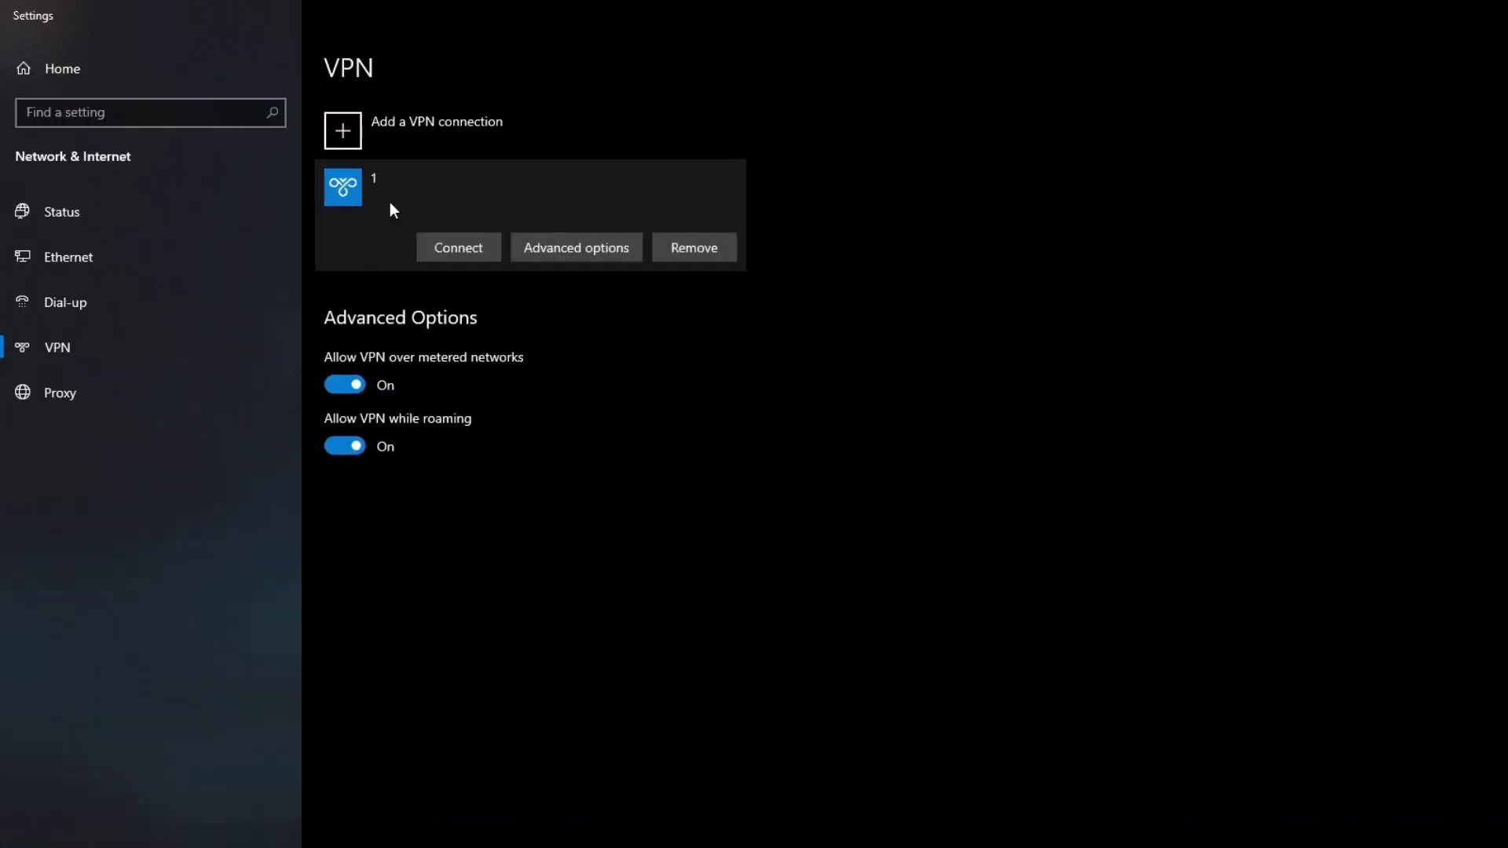
click(695, 247)
click(848, 213)
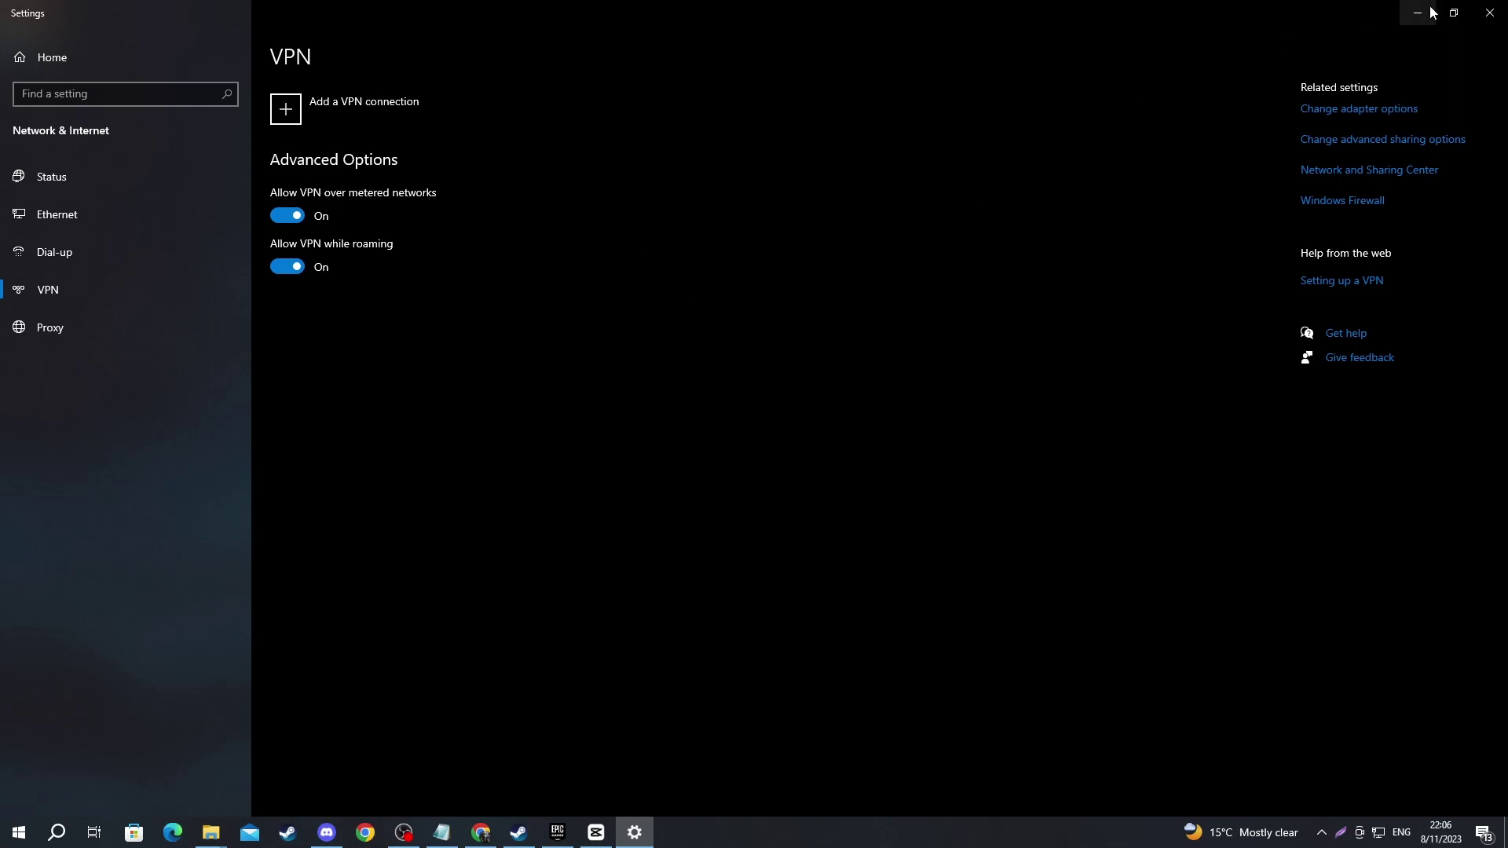
click(1431, 12)
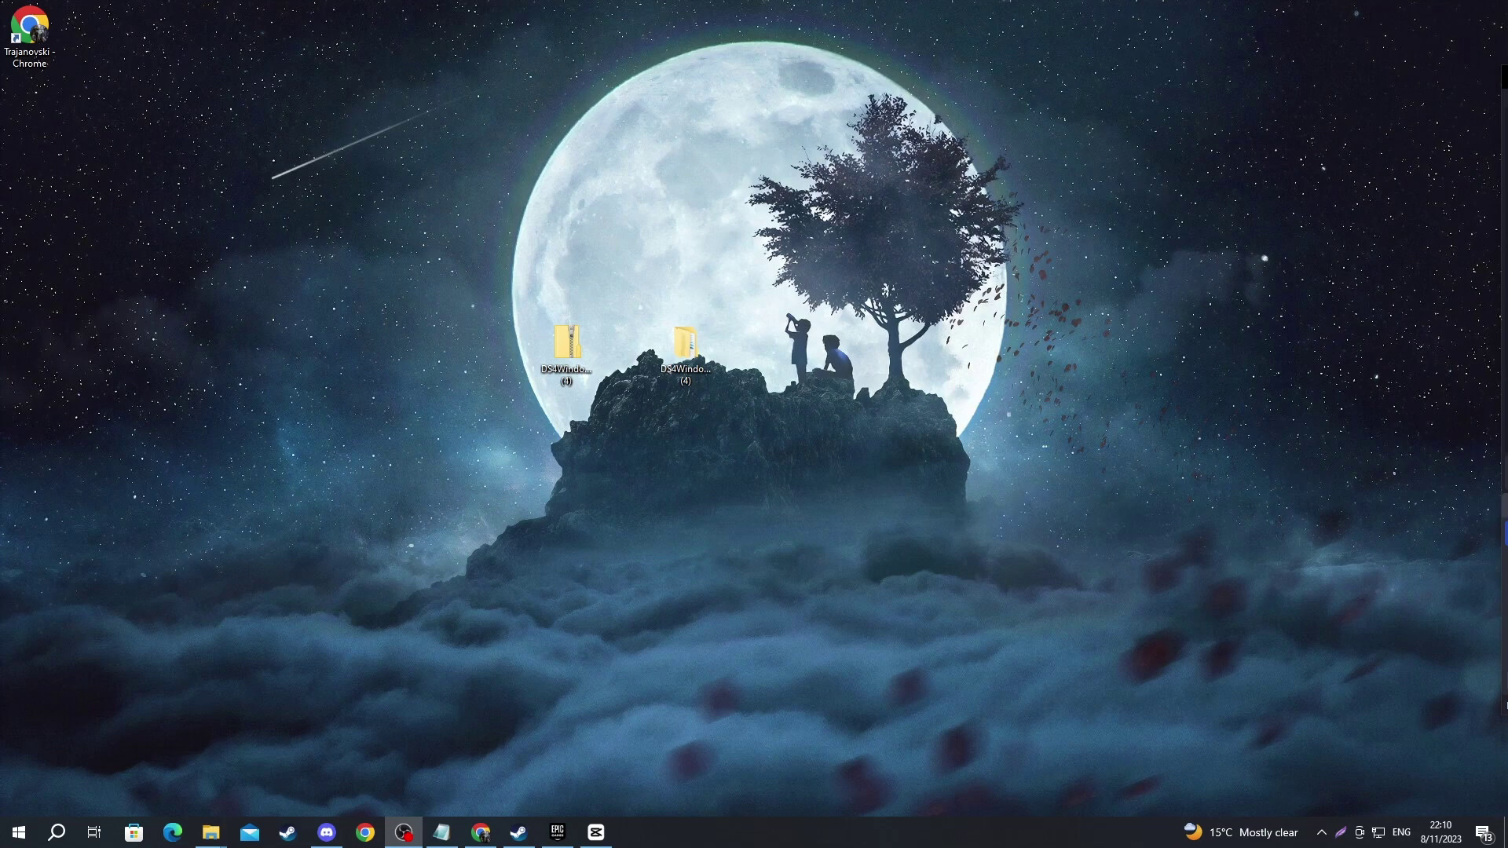
- Google 'roblox server status' in Chrome and open Roblox Status, which shows All Systems Operational
click(366, 834)
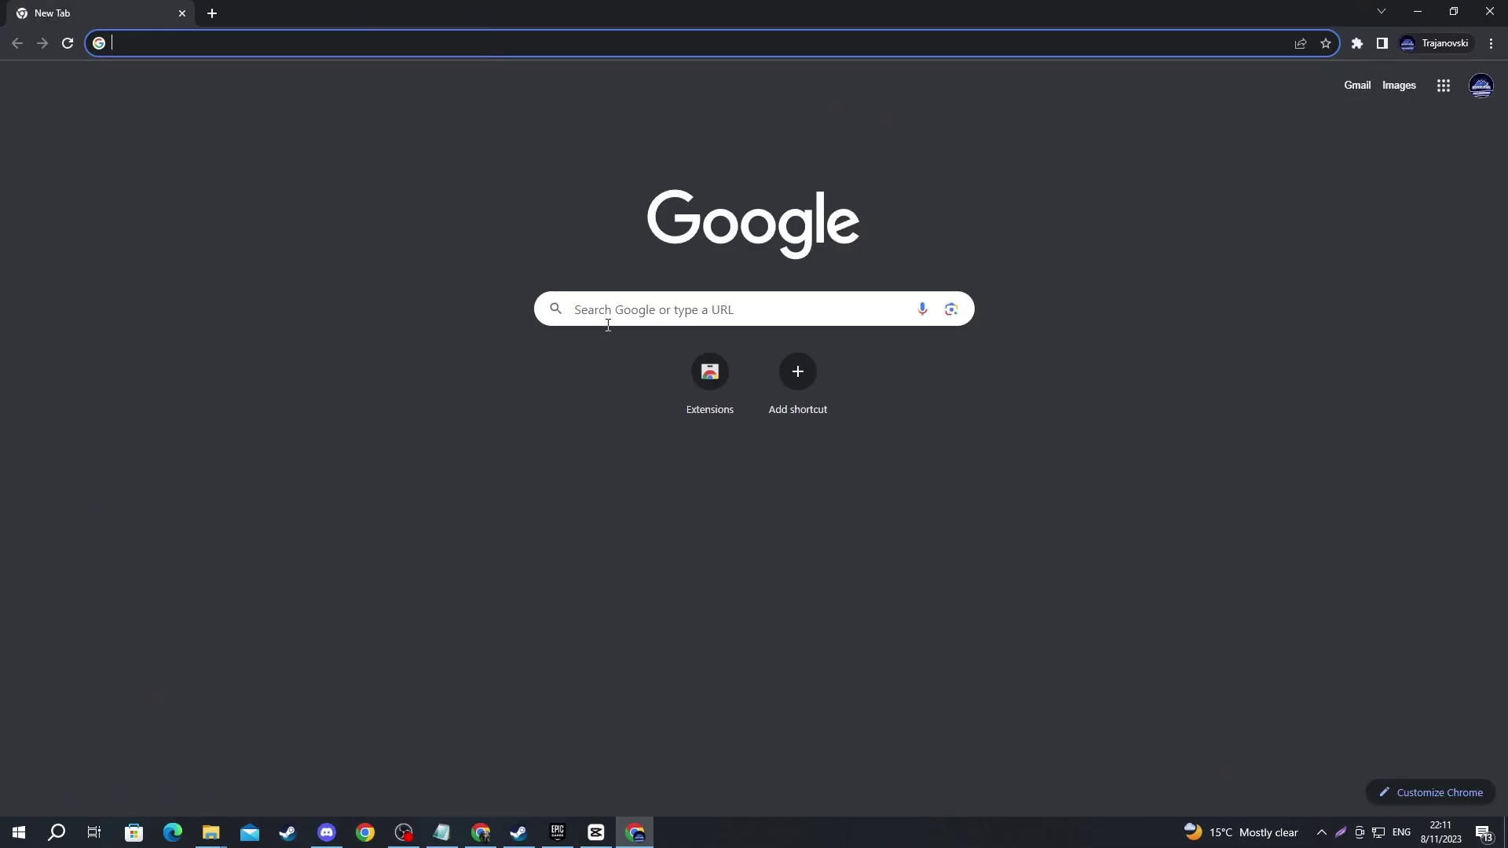
click(635, 306)
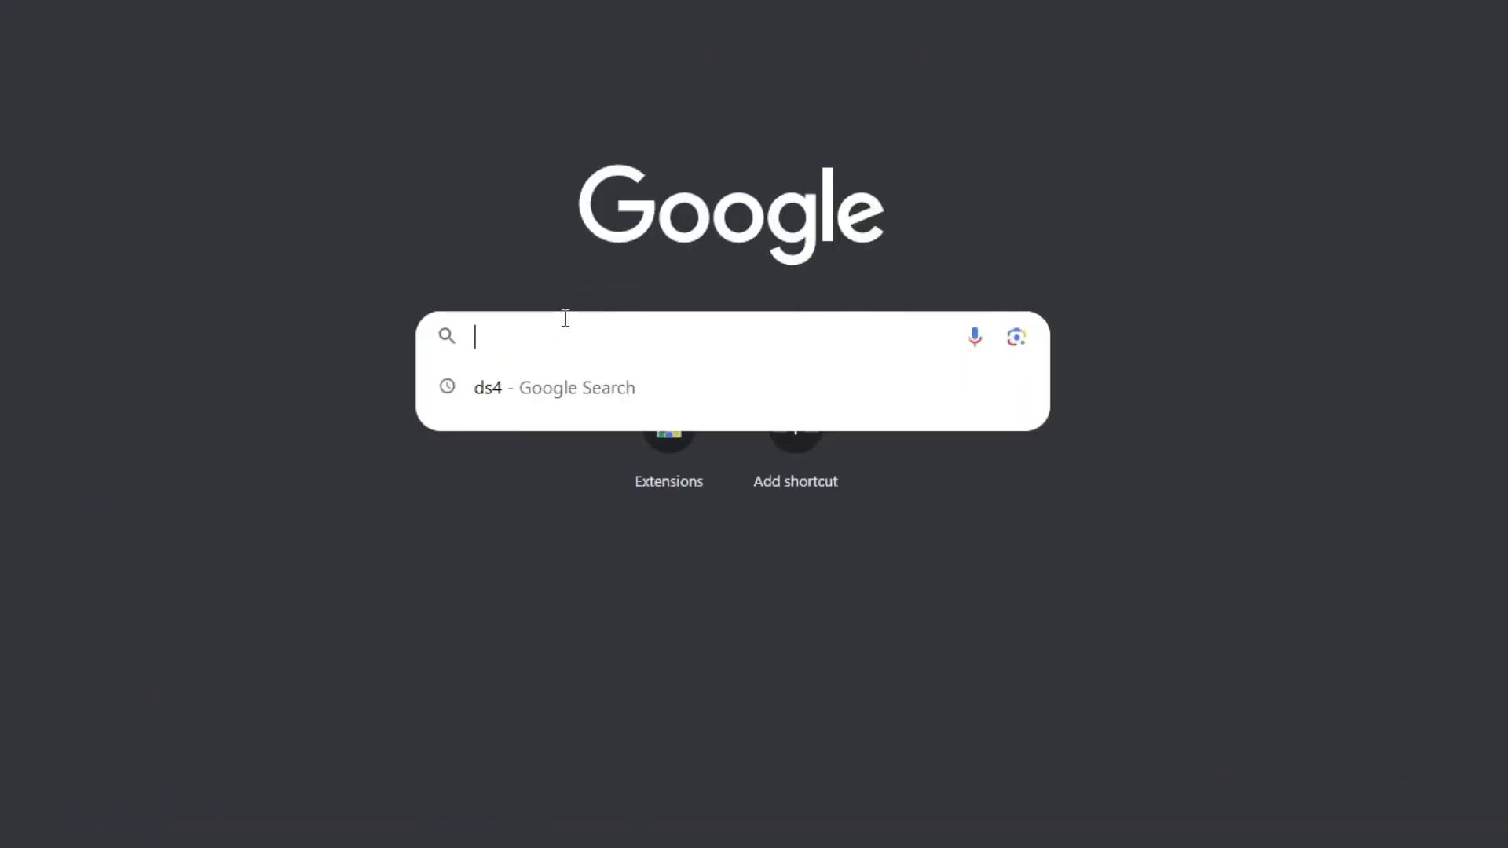
text(roblox server s)
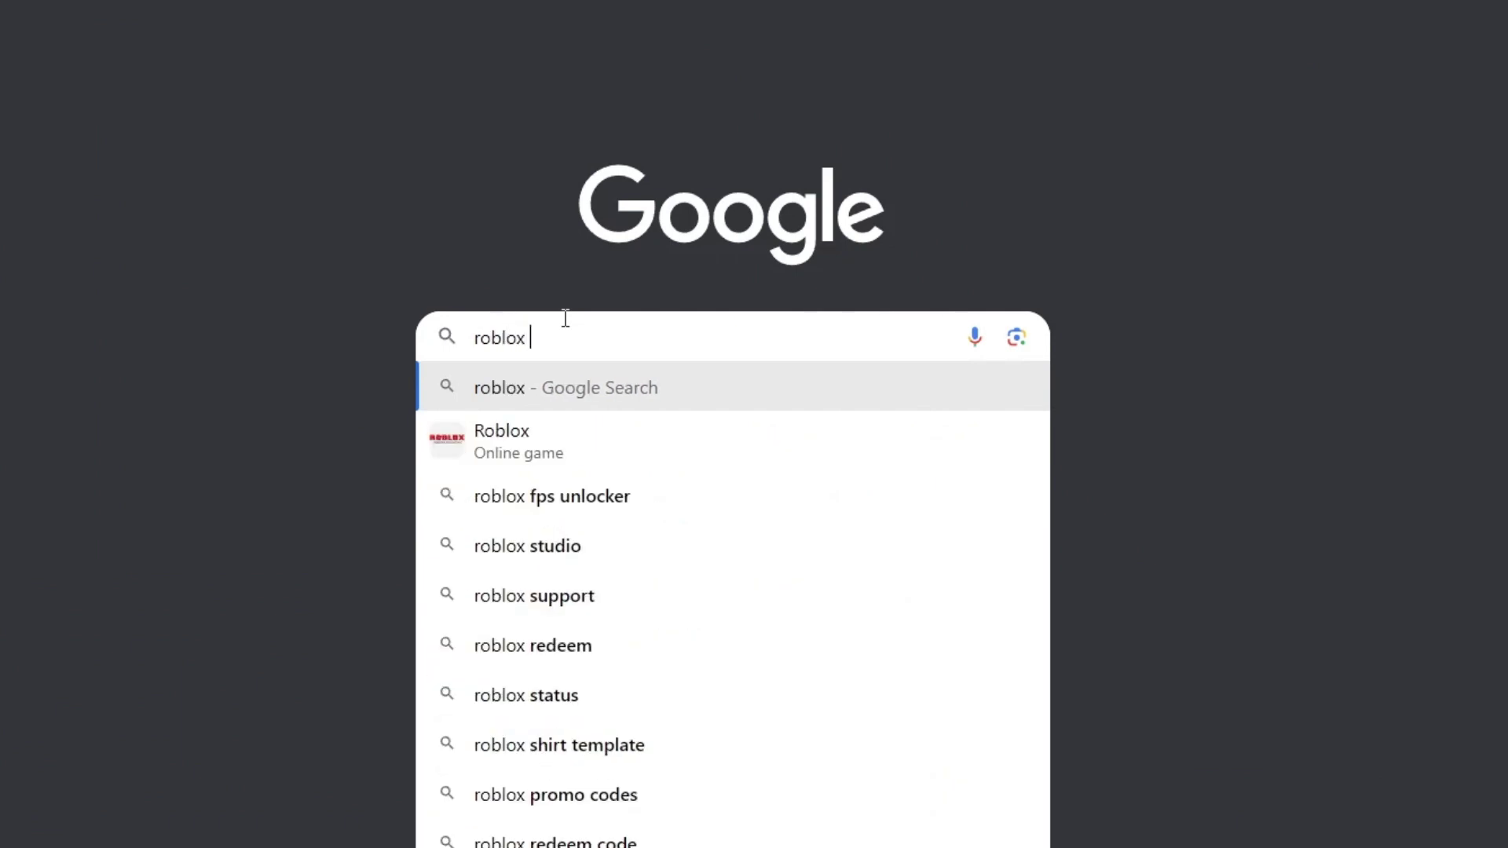
text(tatus)
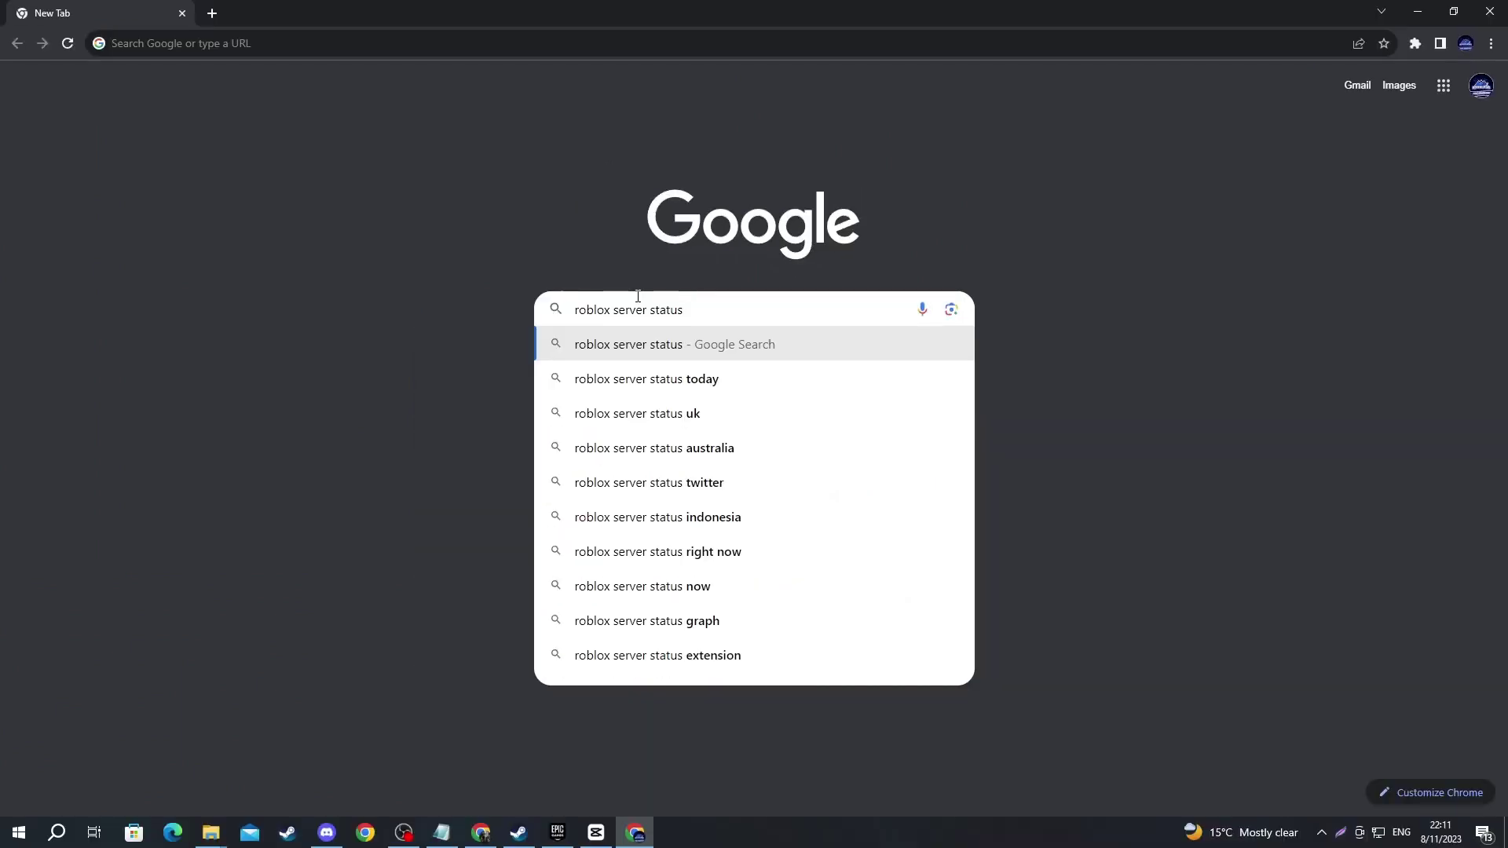
key(Return)
click(239, 259)
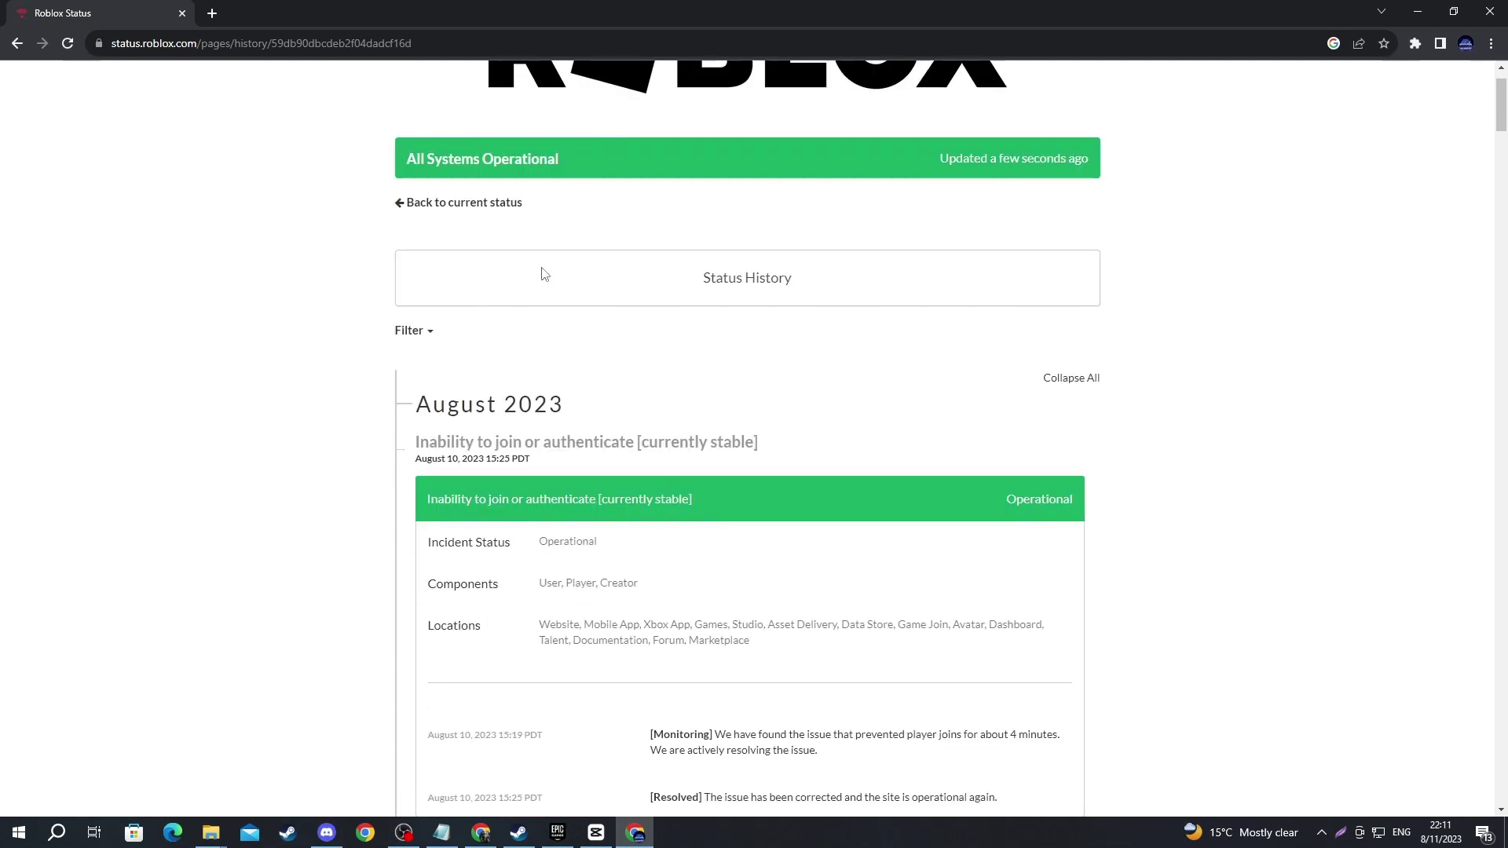
drag(404, 238, 574, 245)
click(567, 245)
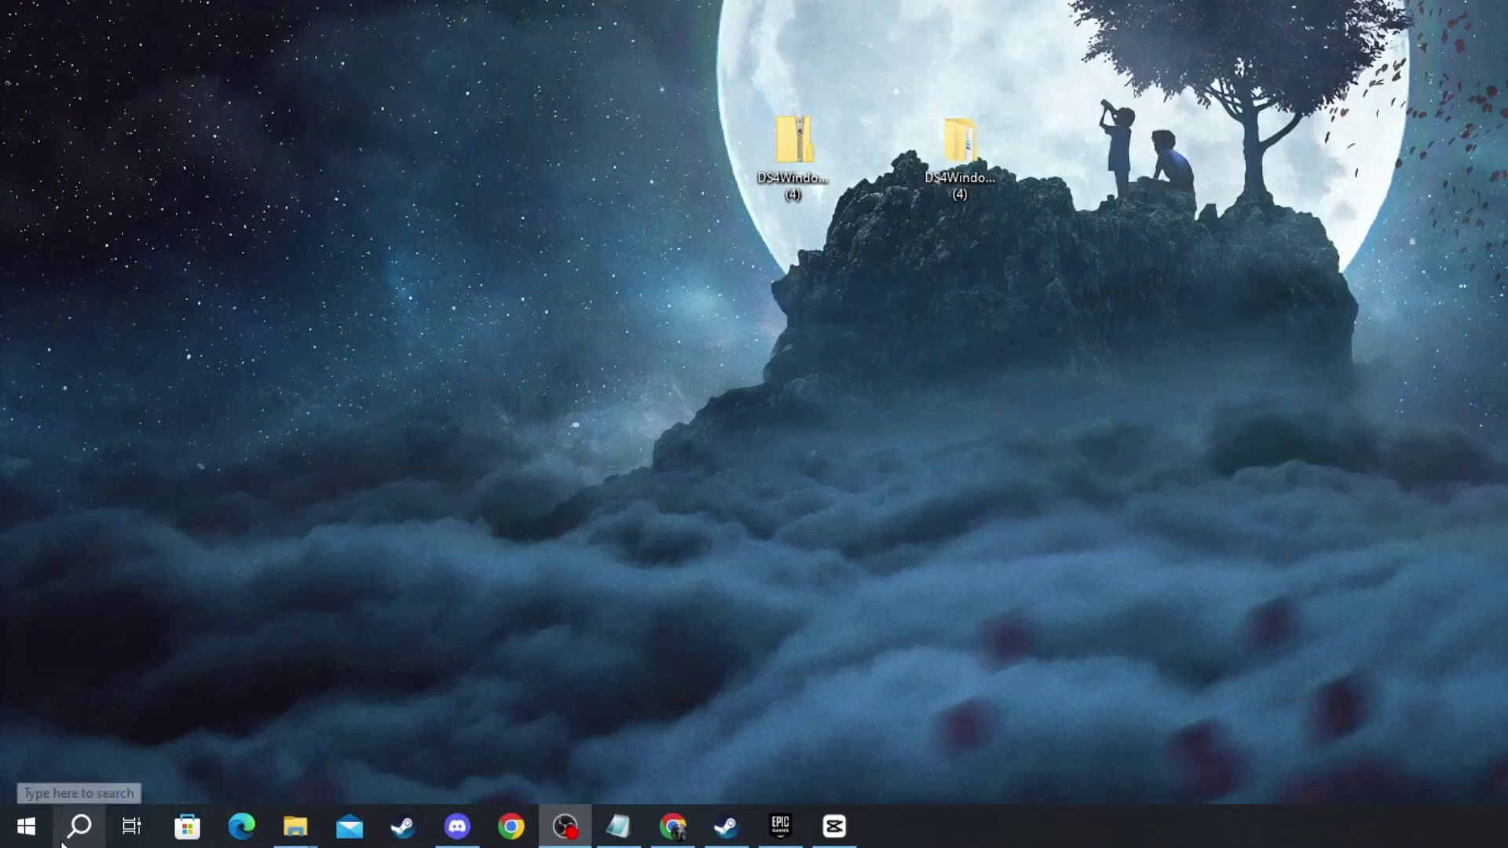
- Search Windows for 'firewall' and open the Firewall & network protection best match
click(56, 832)
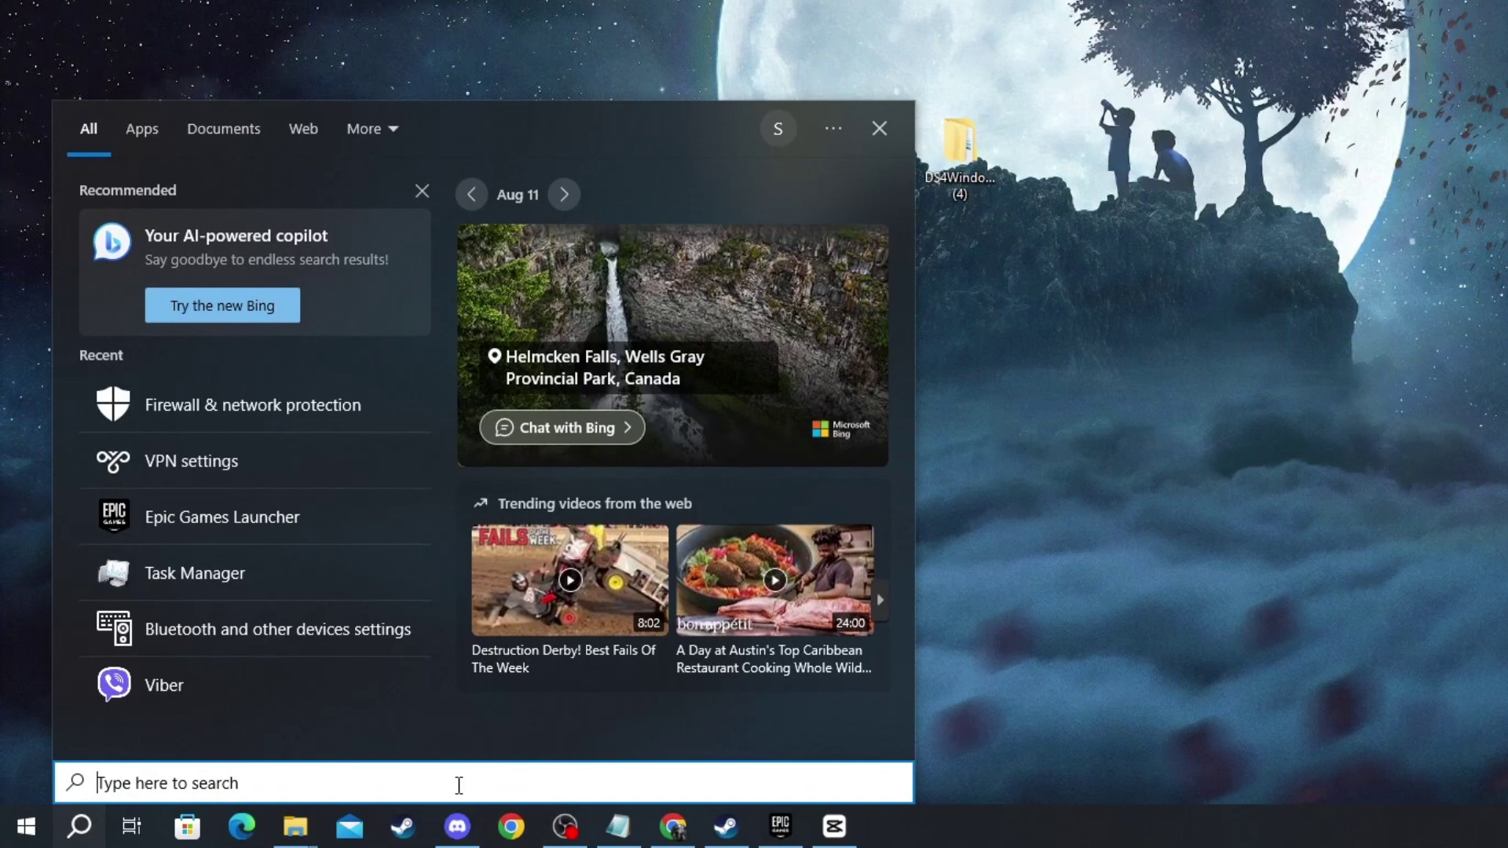
text(firewall)
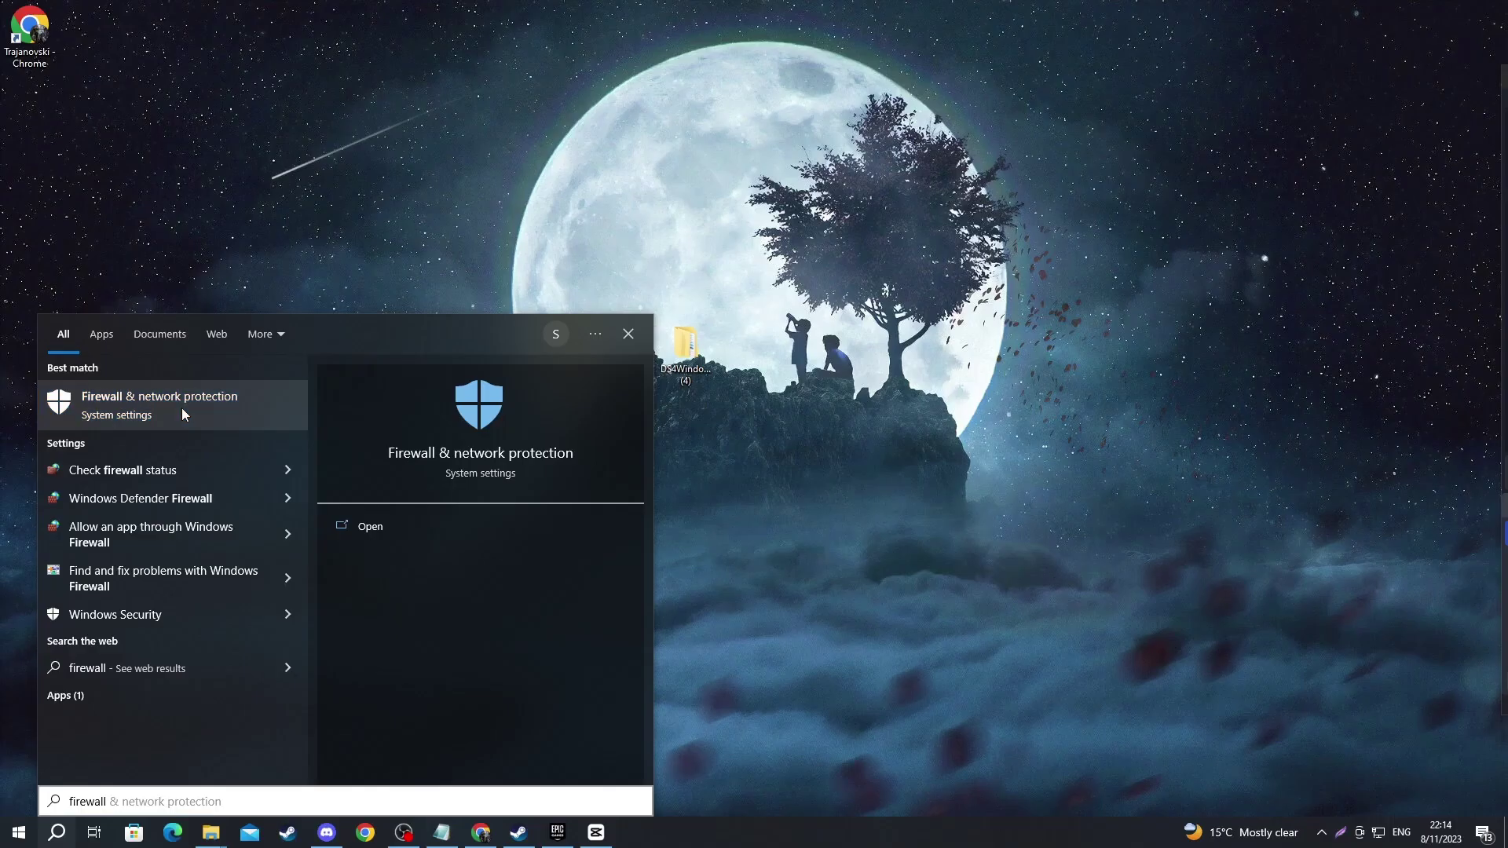
click(254, 232)
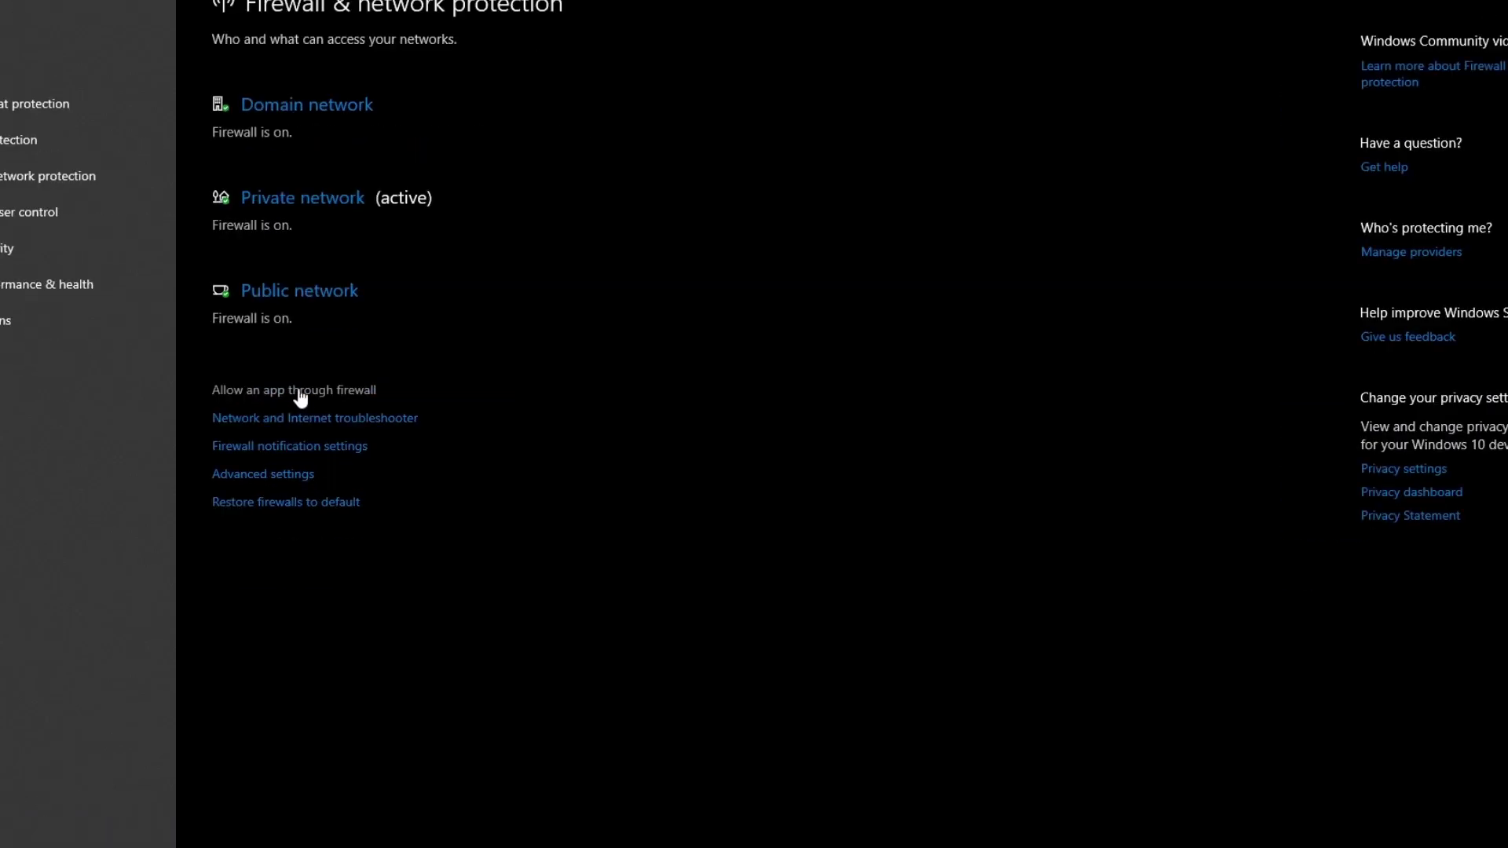
- Open 'Allow an app through firewall' and unlock the allowed apps list with Change settings
click(358, 393)
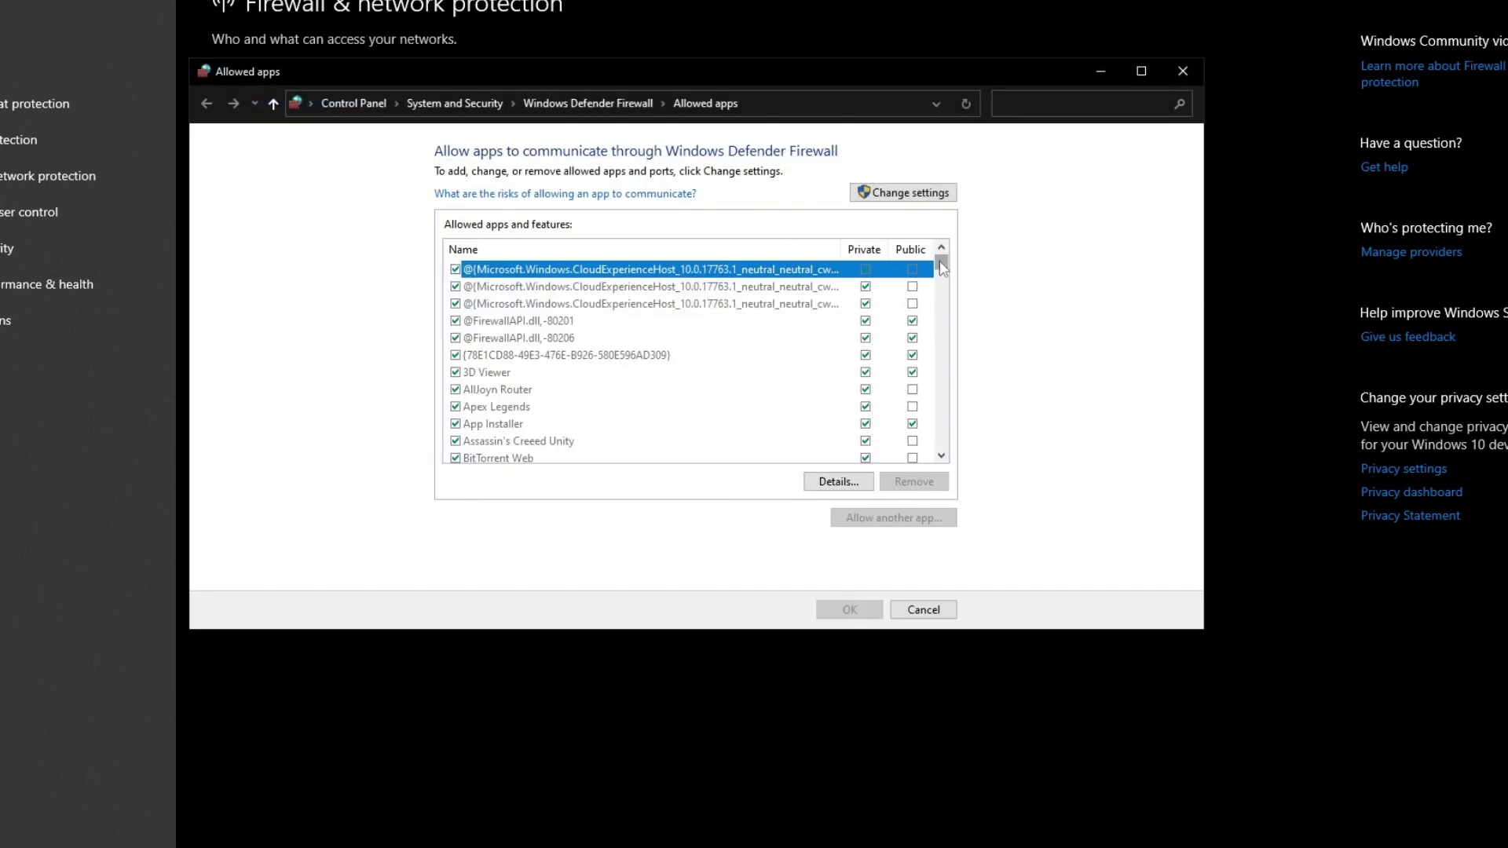
drag(940, 265, 934, 383)
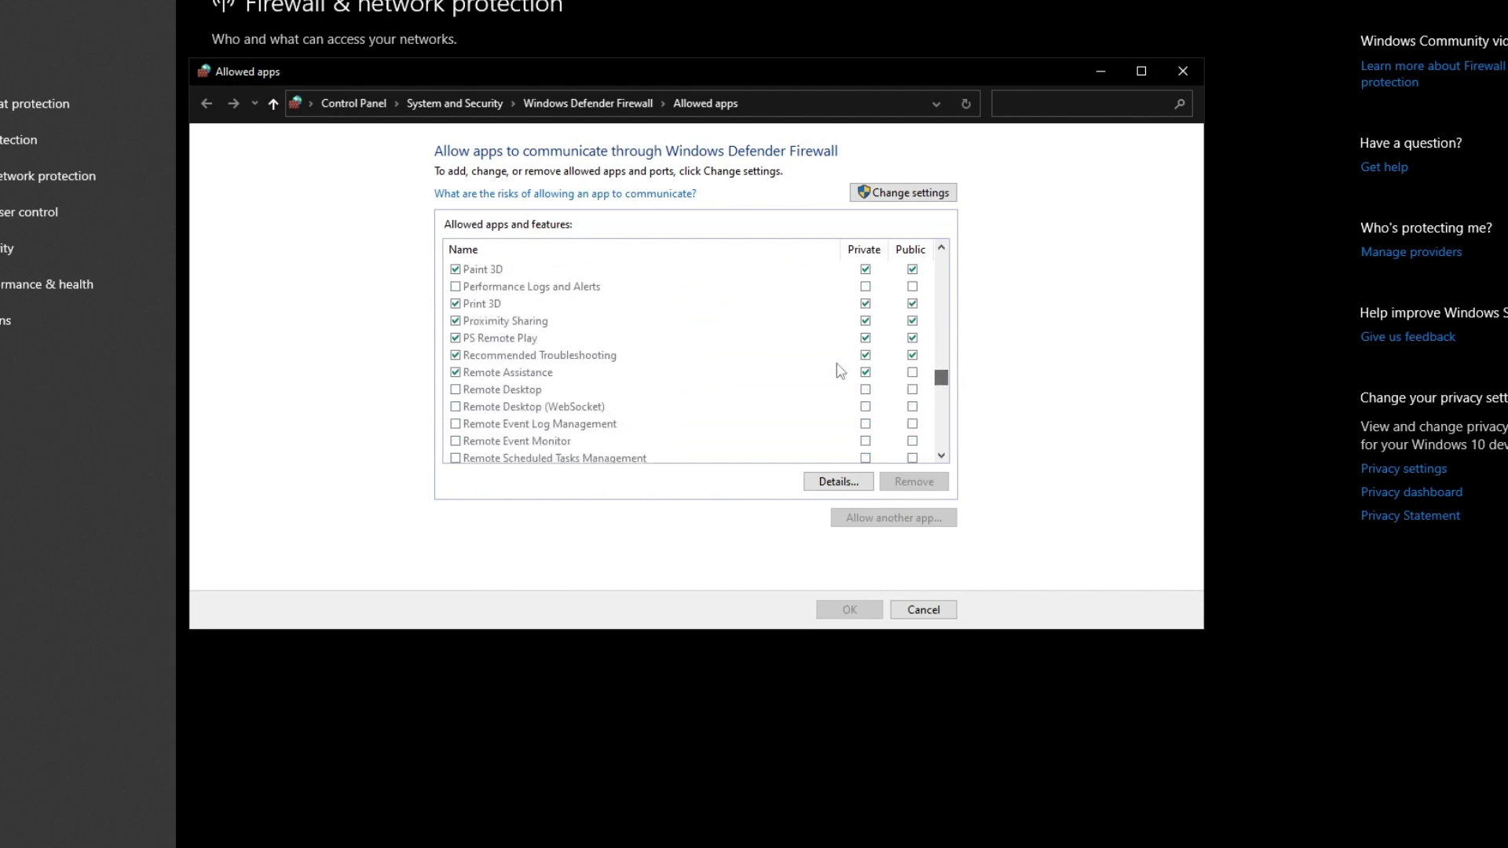
scroll(785, 370, up, 2)
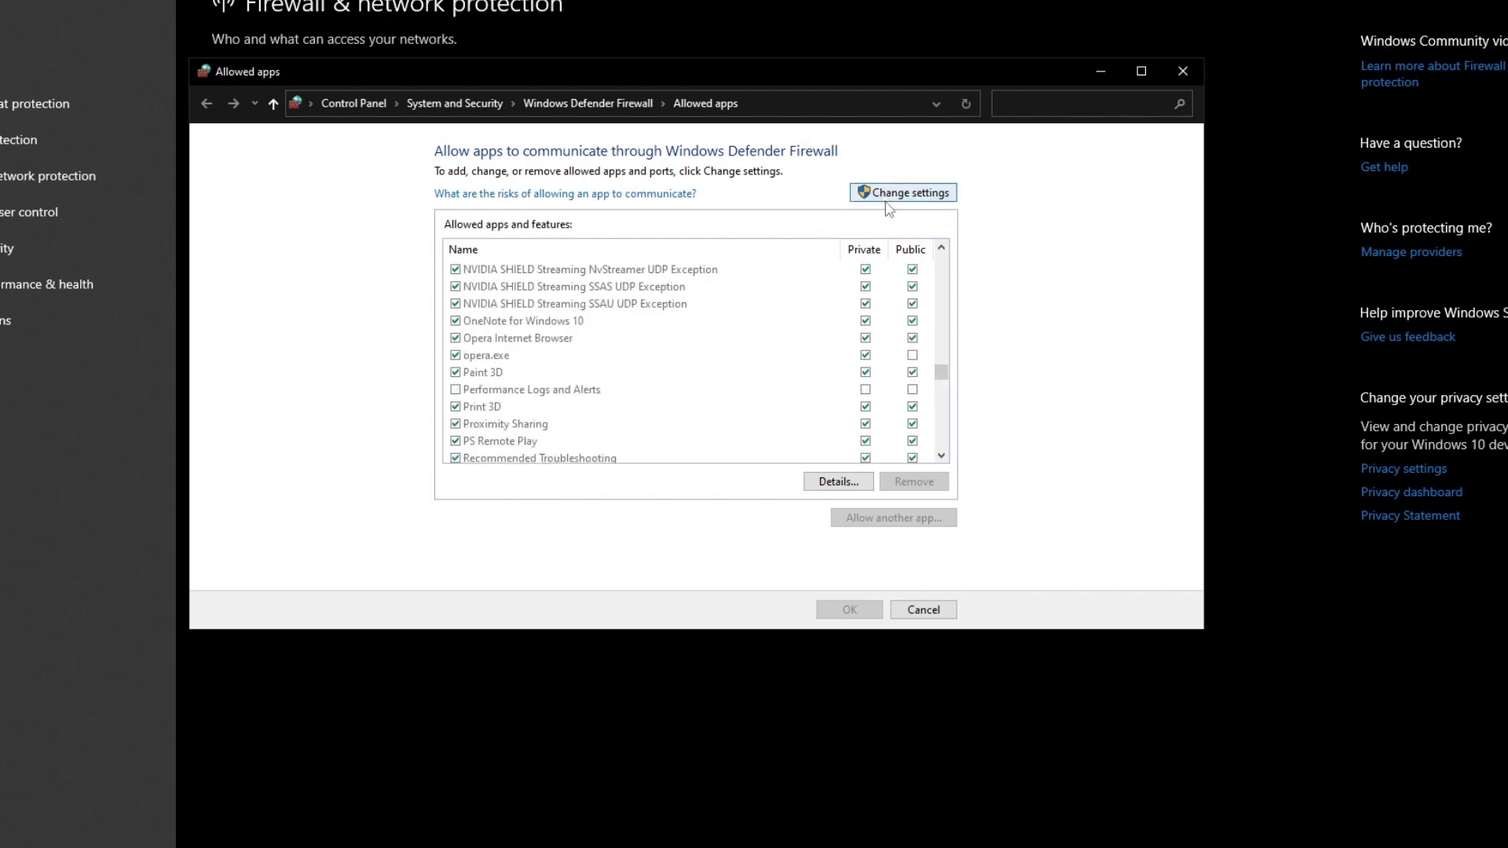
click(929, 195)
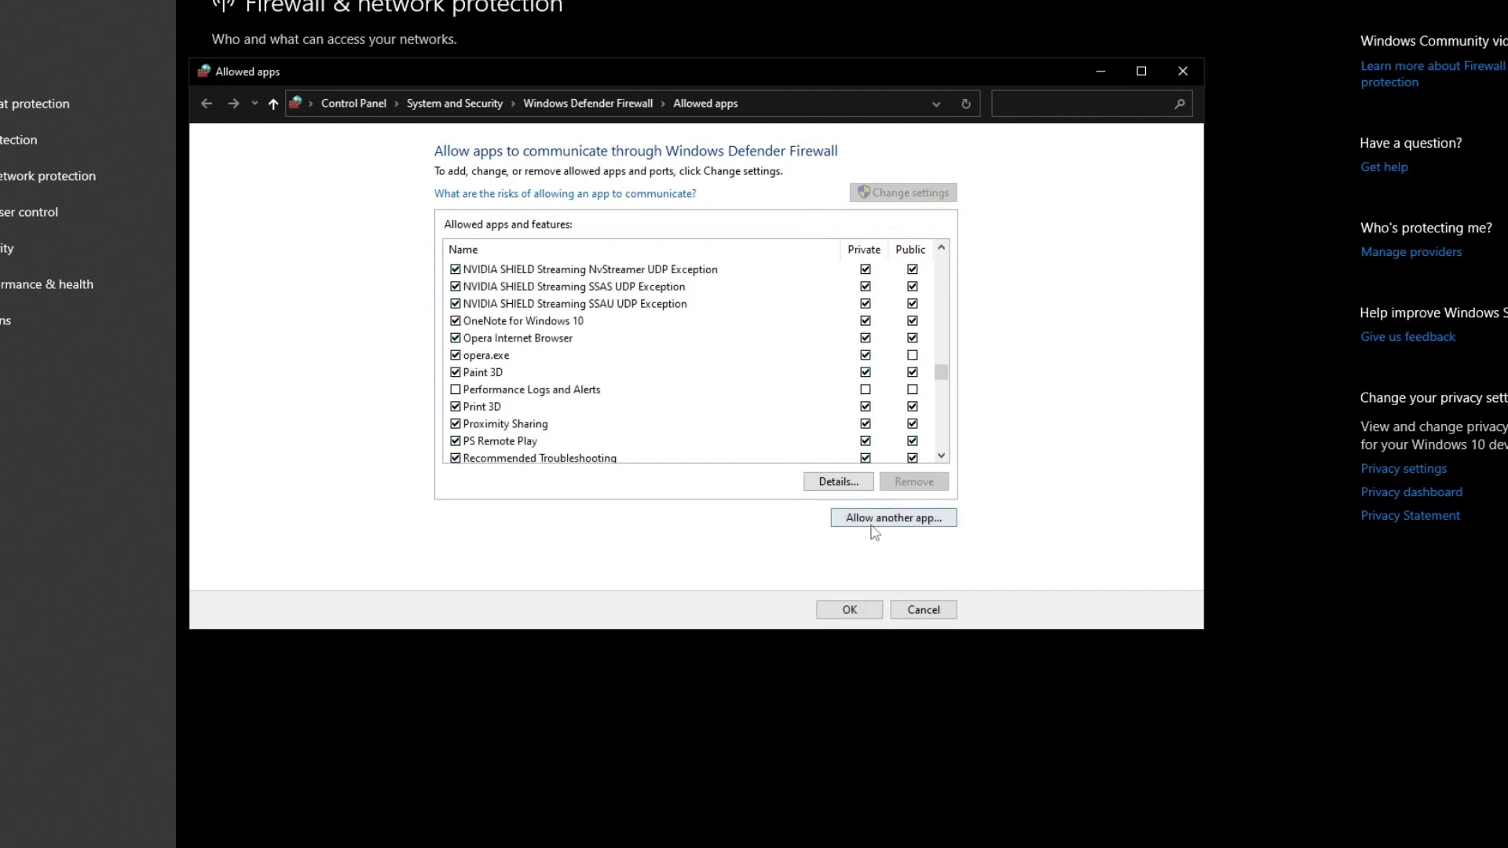
- Add the Roblox Player shortcut from the Desktop as a new firewall-allowed app
click(936, 523)
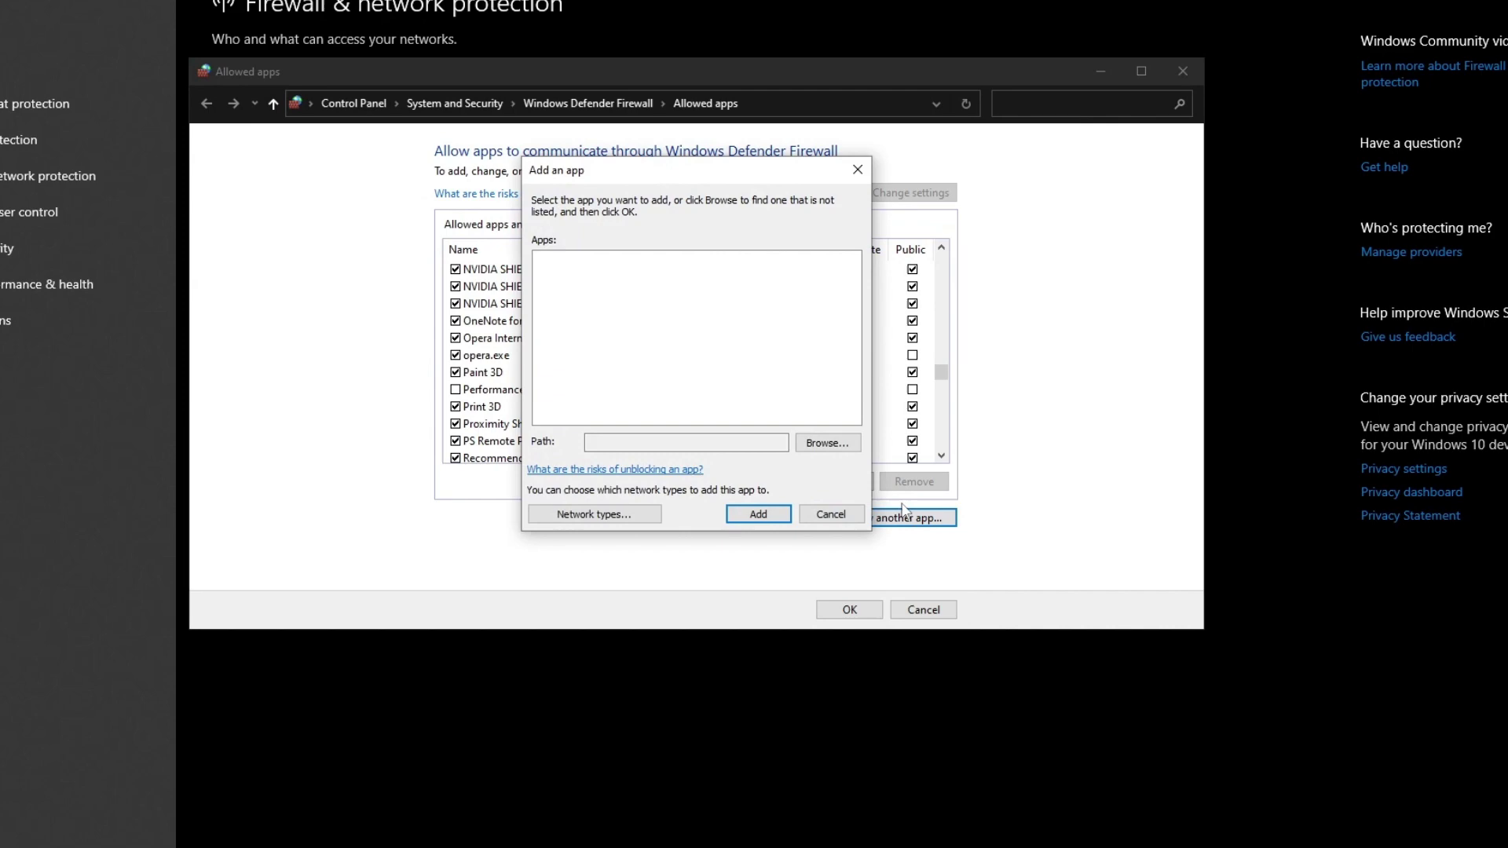
click(828, 443)
scroll(756, 507, down, 3)
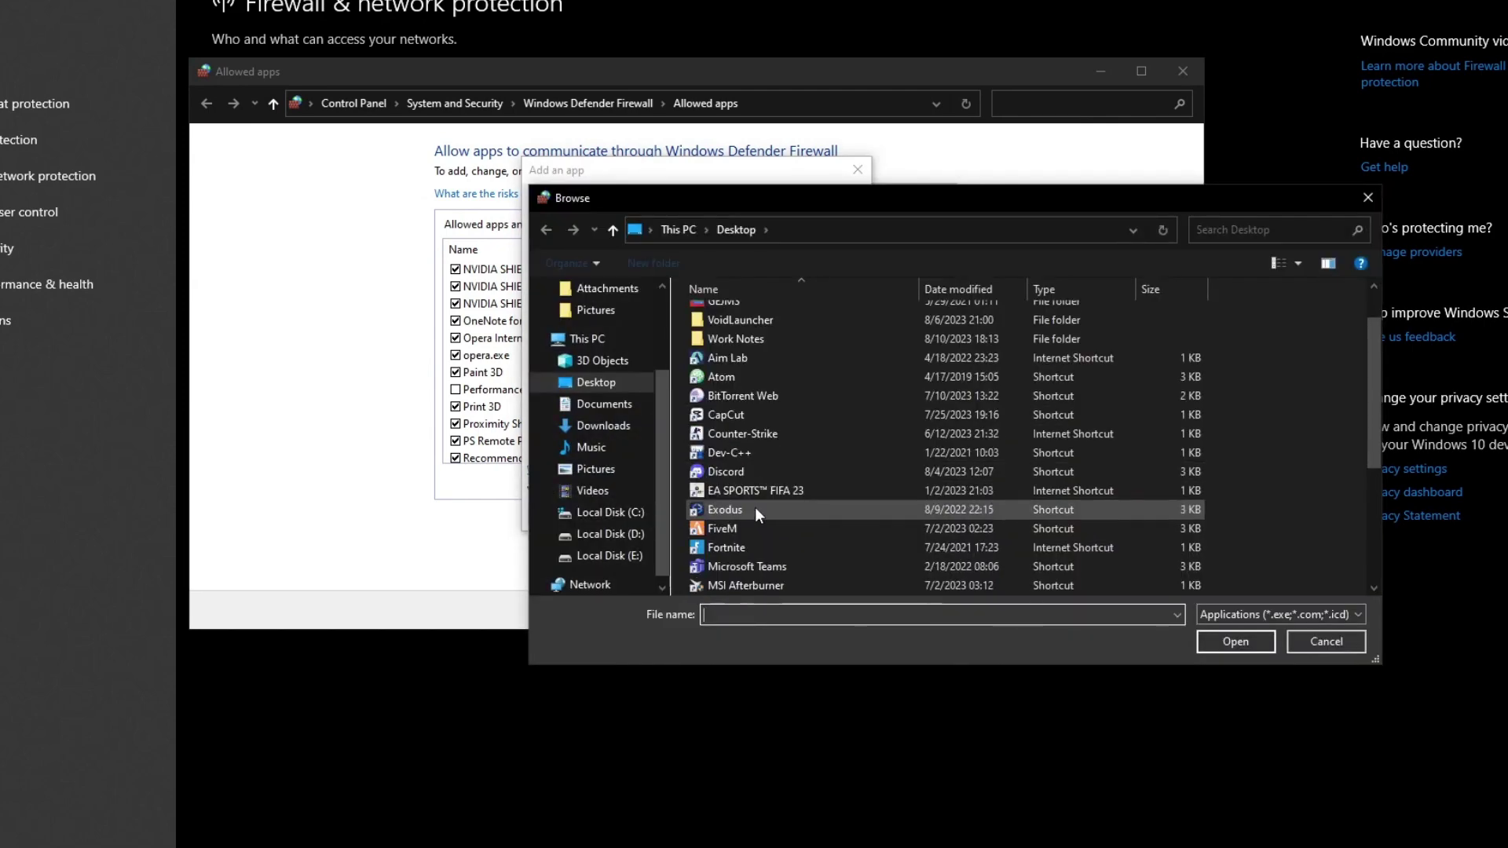
scroll(766, 523, down, 2)
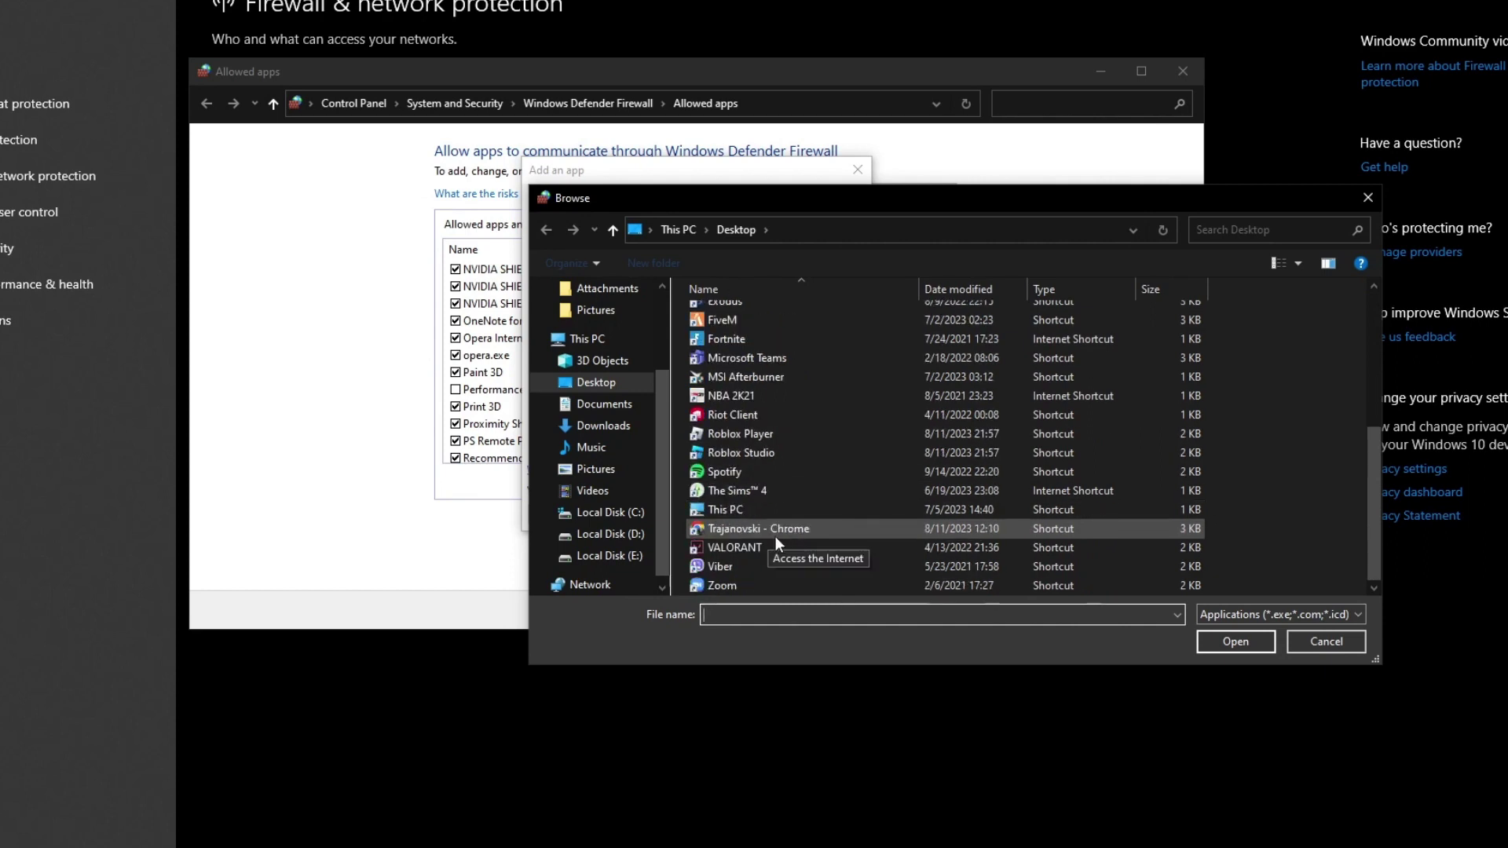
scroll(779, 539, up, 1)
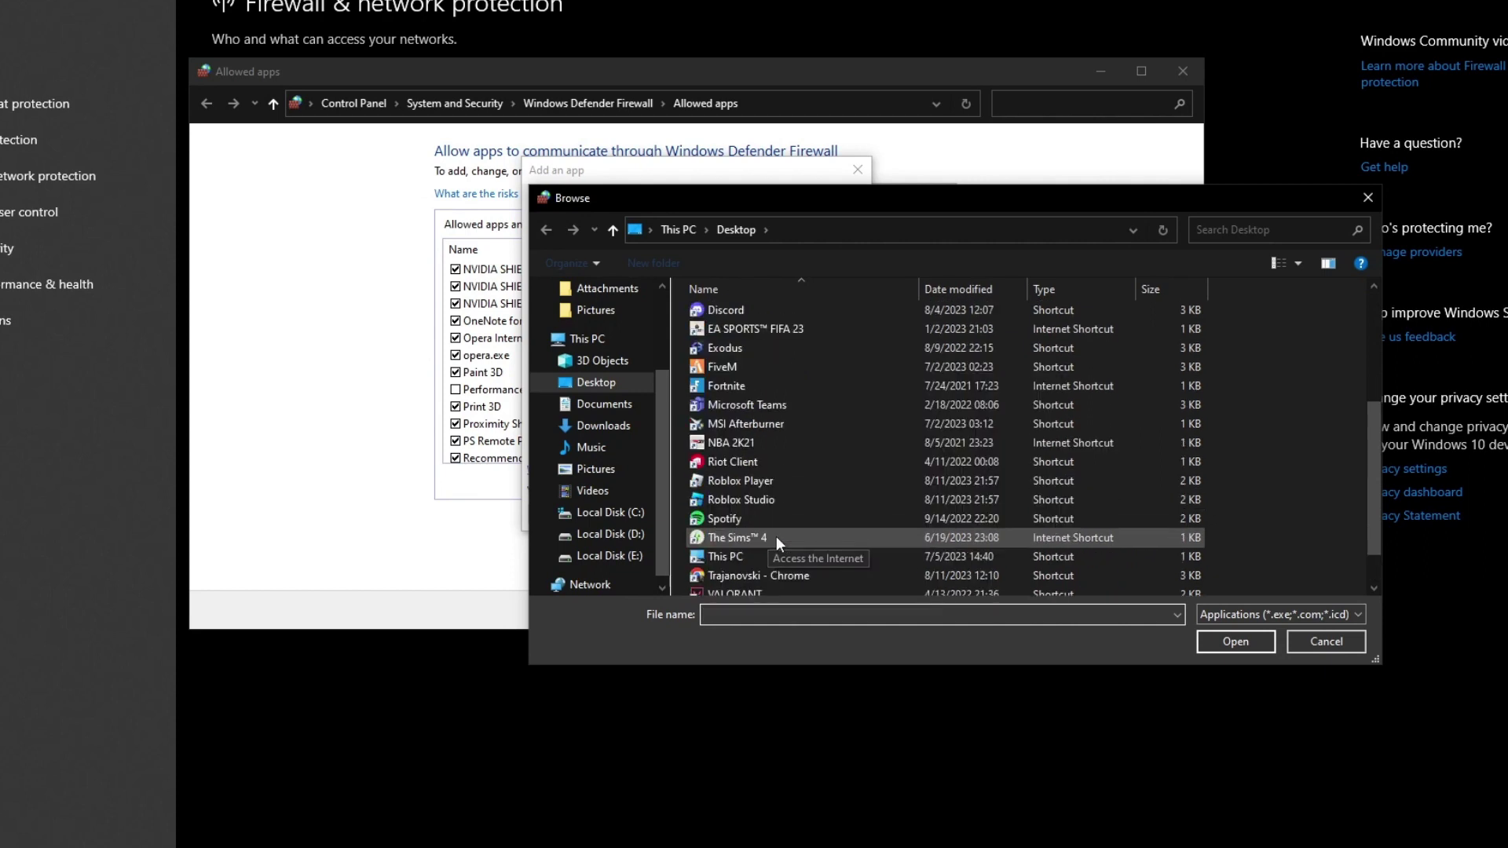
click(704, 484)
double_click(713, 481)
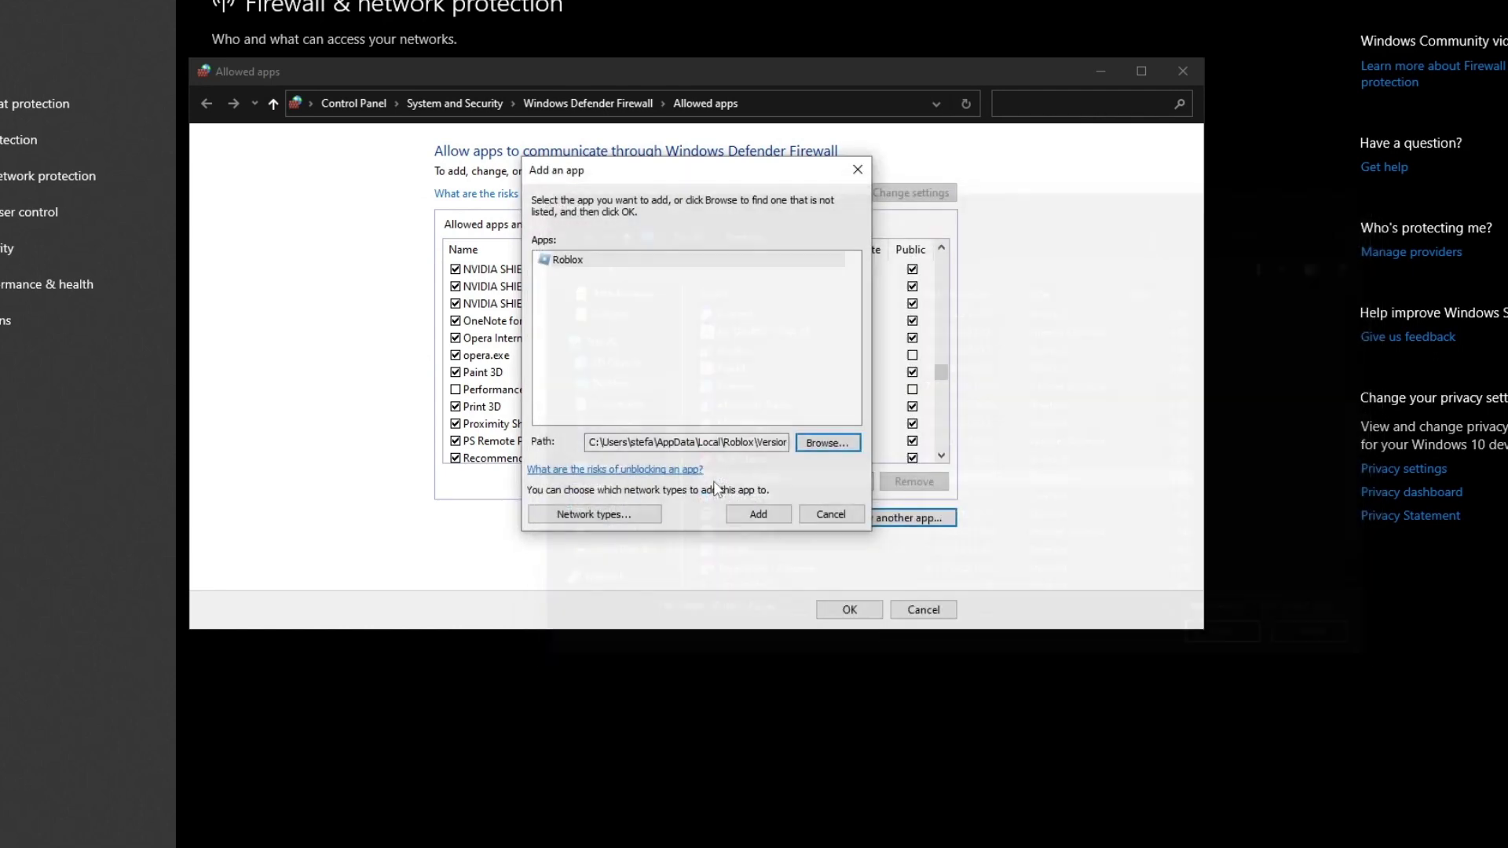
click(756, 515)
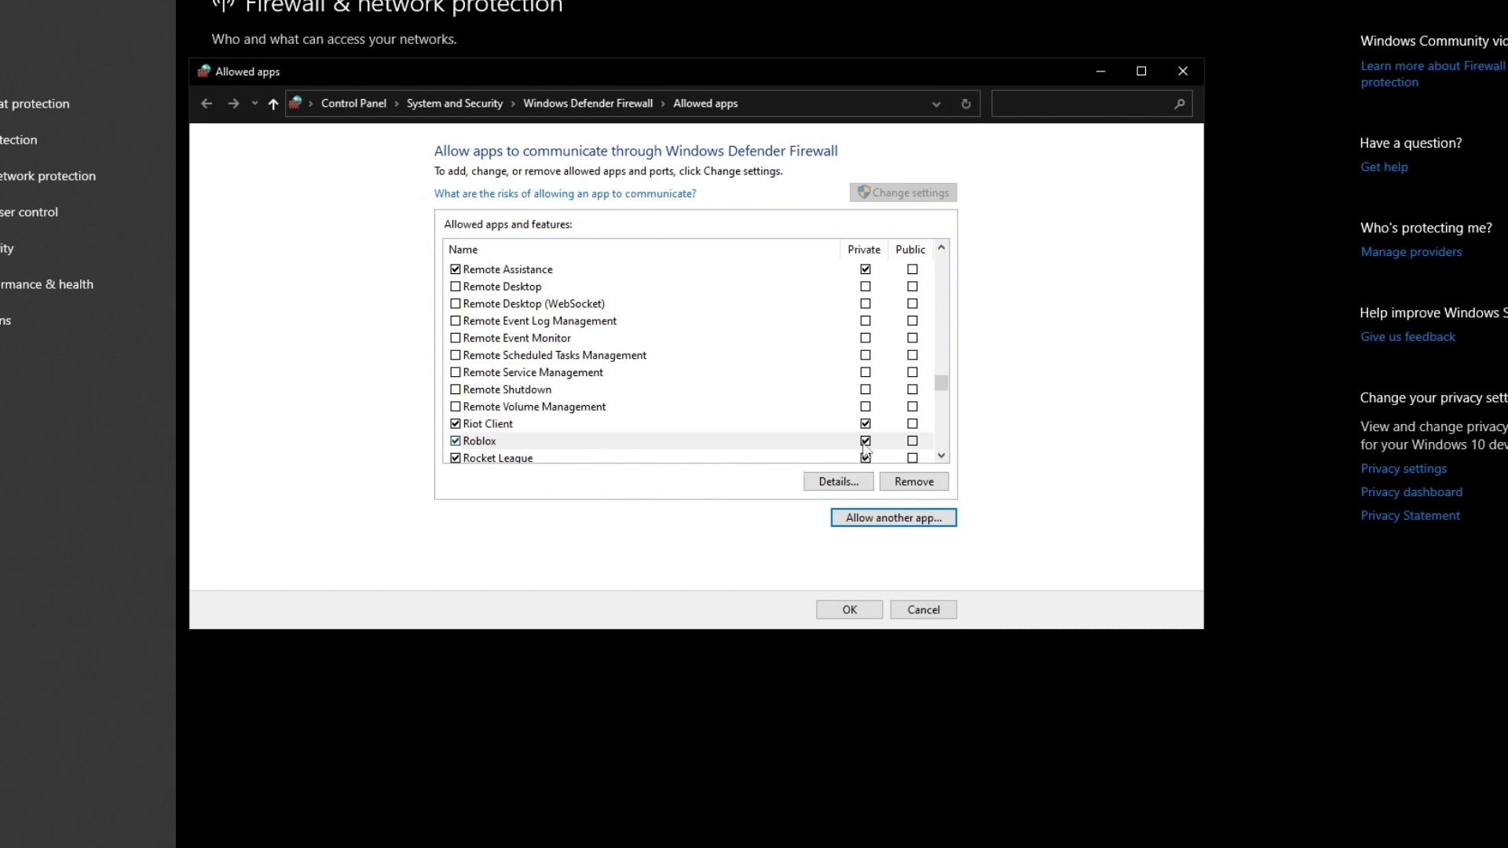
- Tick Roblox's Public network checkbox and save the allowed apps list with OK
click(912, 440)
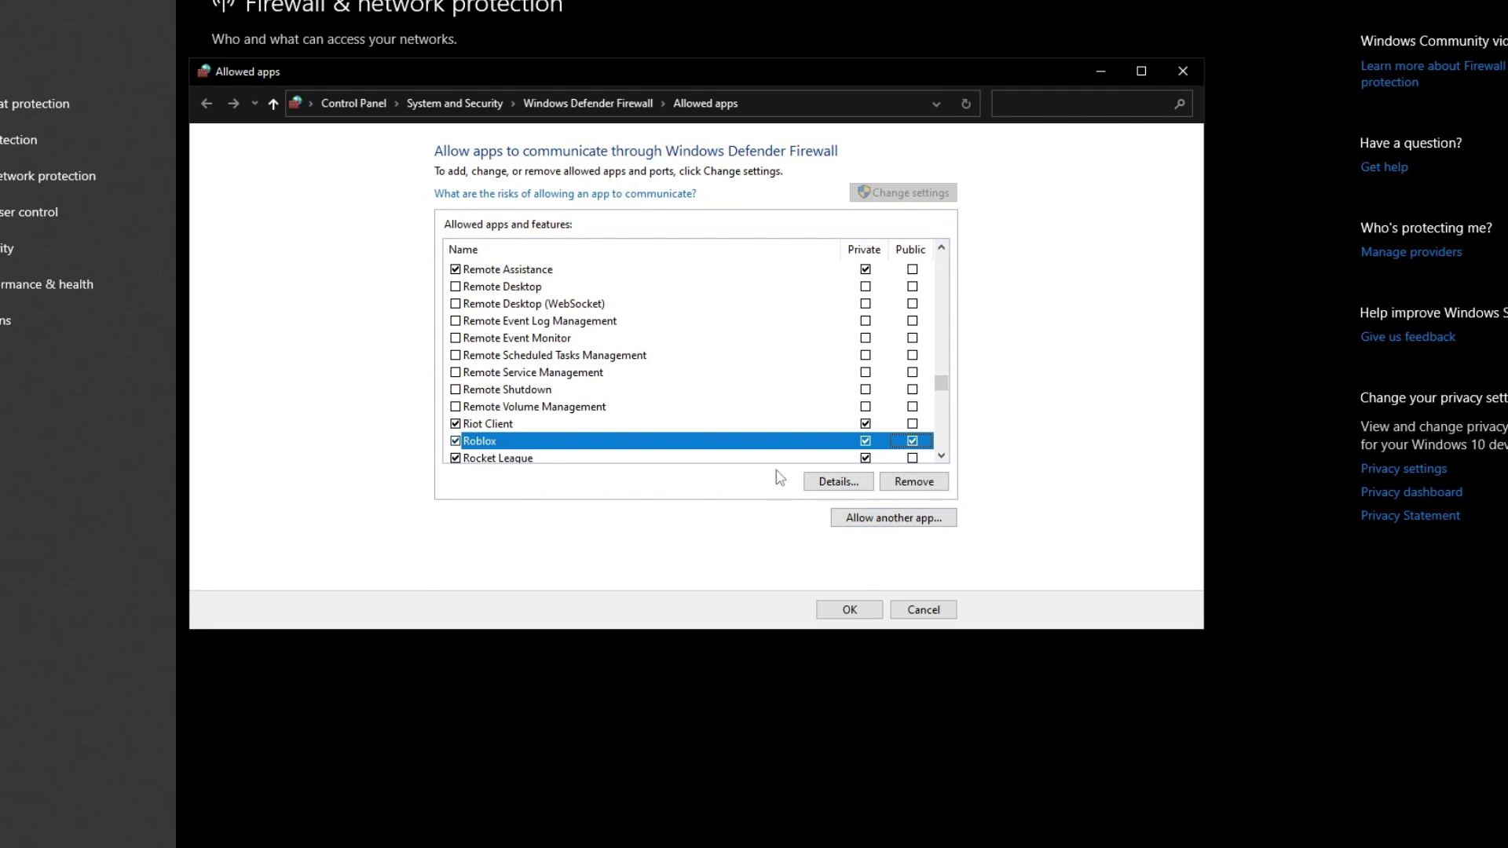
click(849, 612)
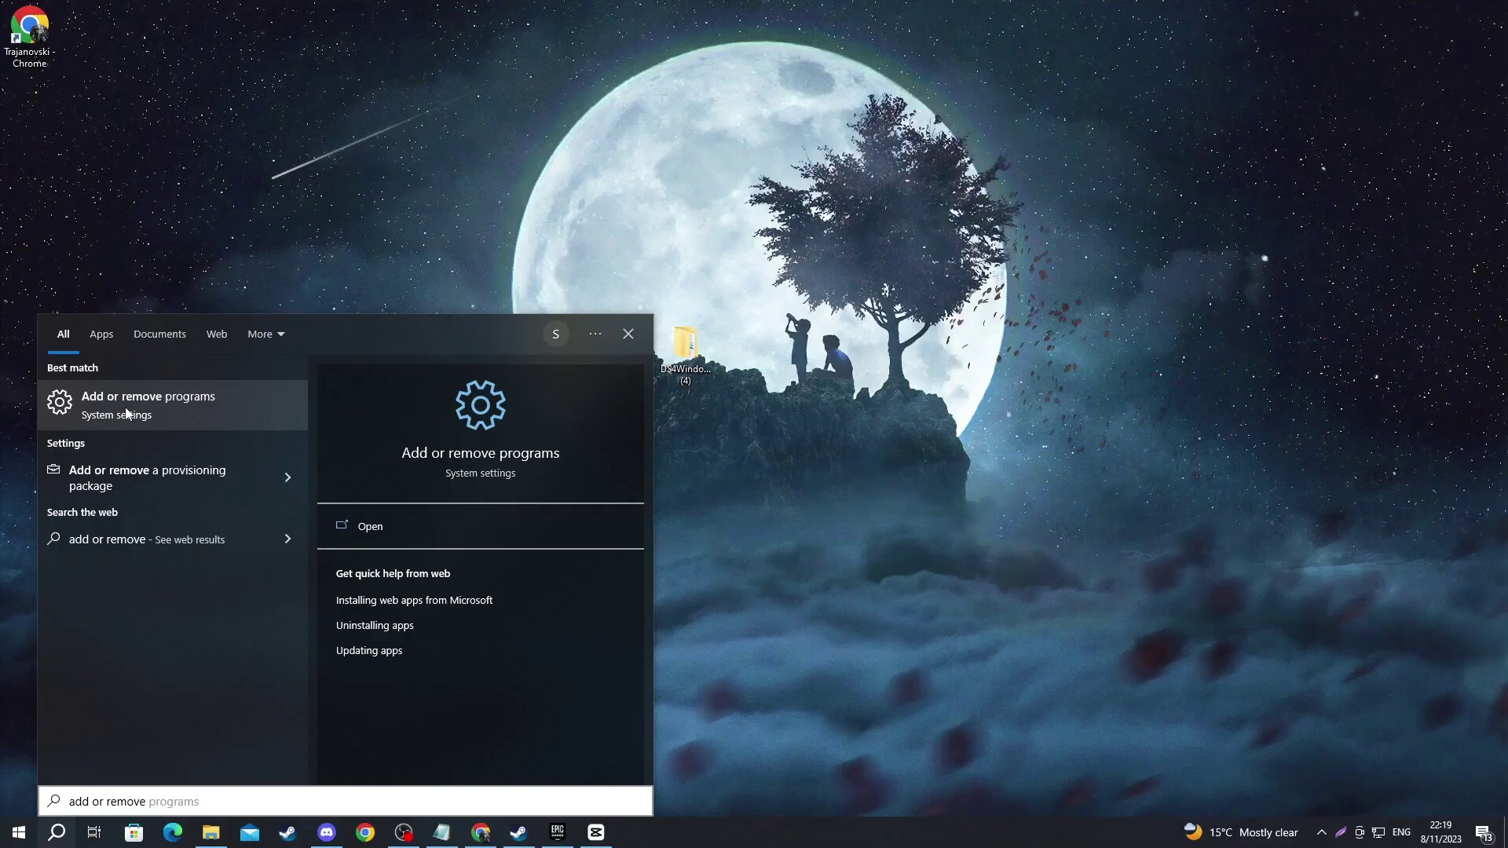
- In Add or remove programs, find Roblox Player and uninstall it, confirming the removal
click(125, 412)
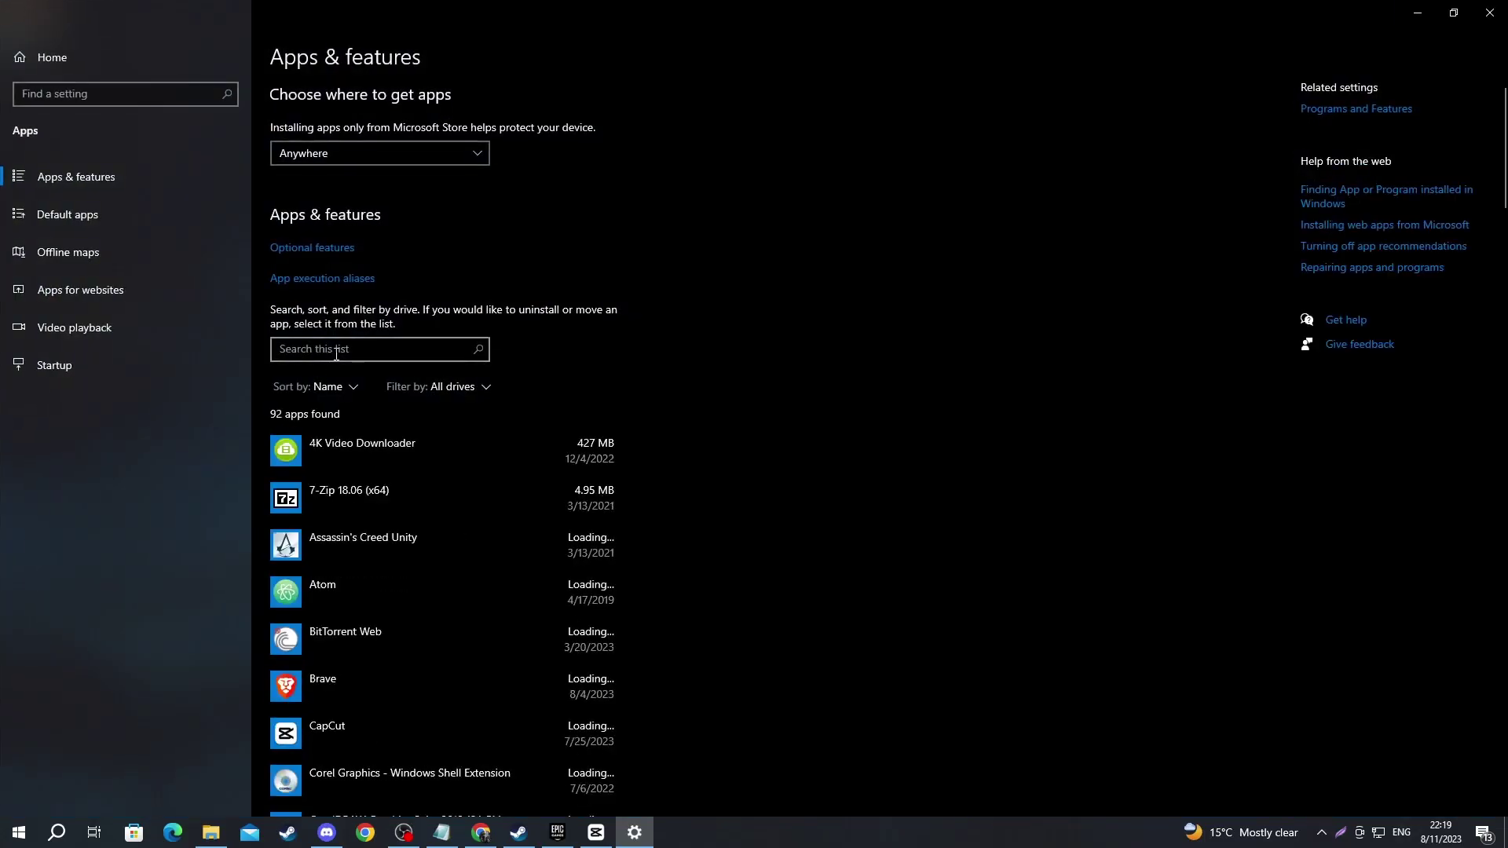
click(350, 349)
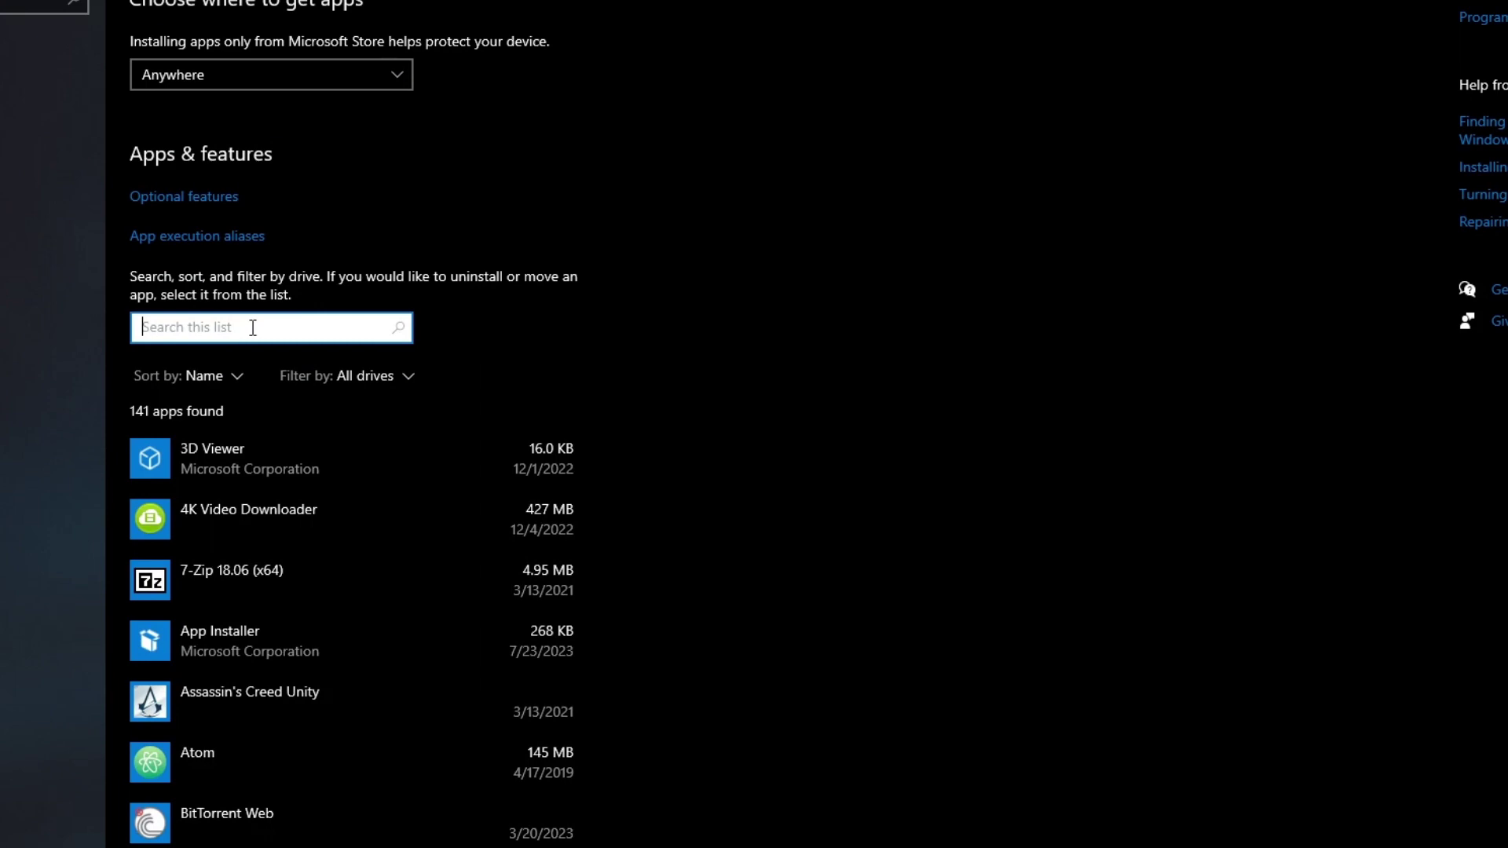
text(roblox)
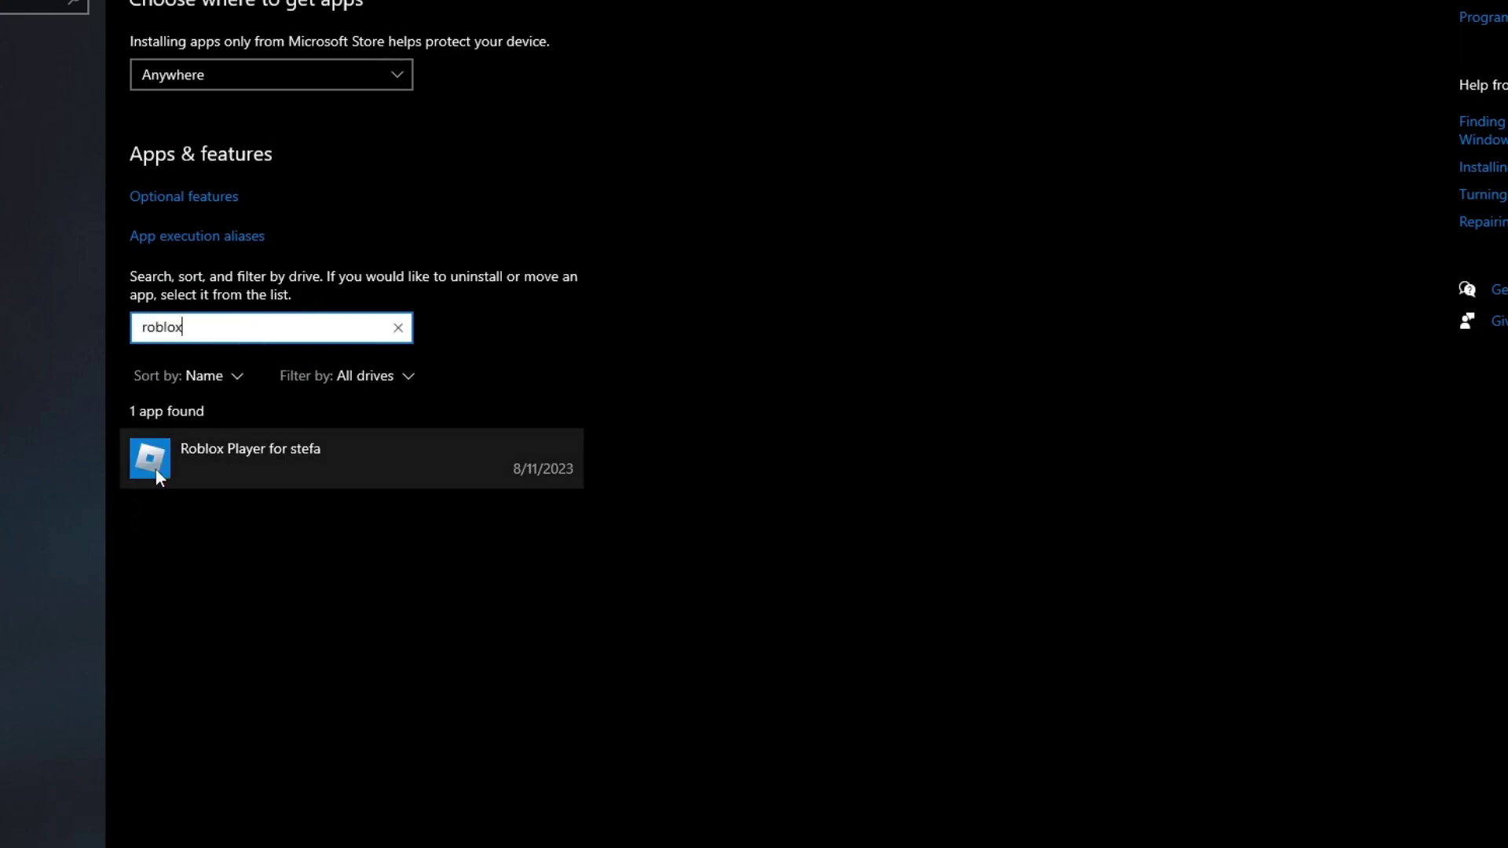
click(156, 469)
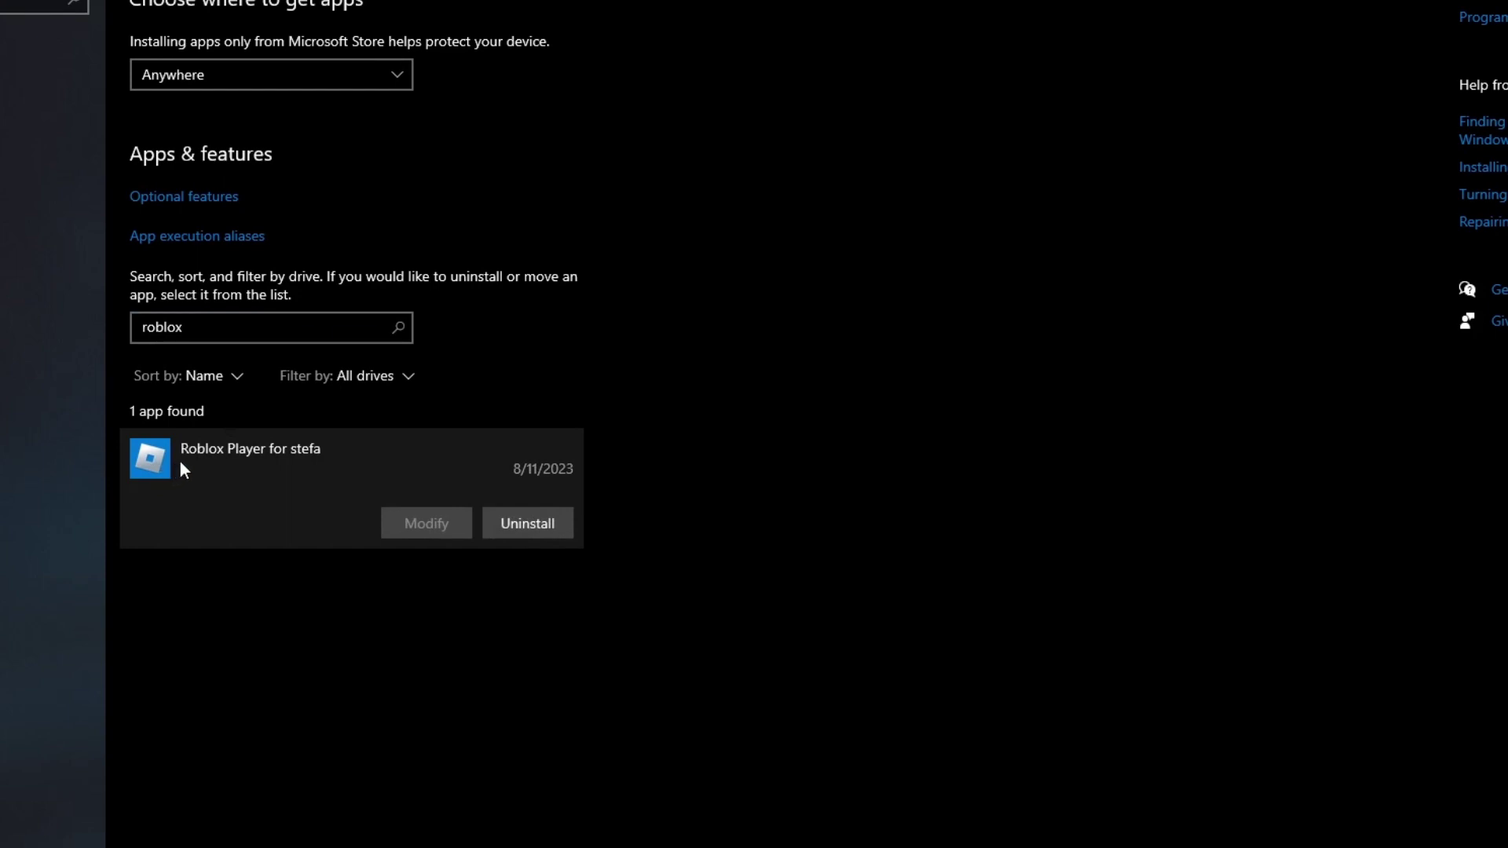
click(531, 529)
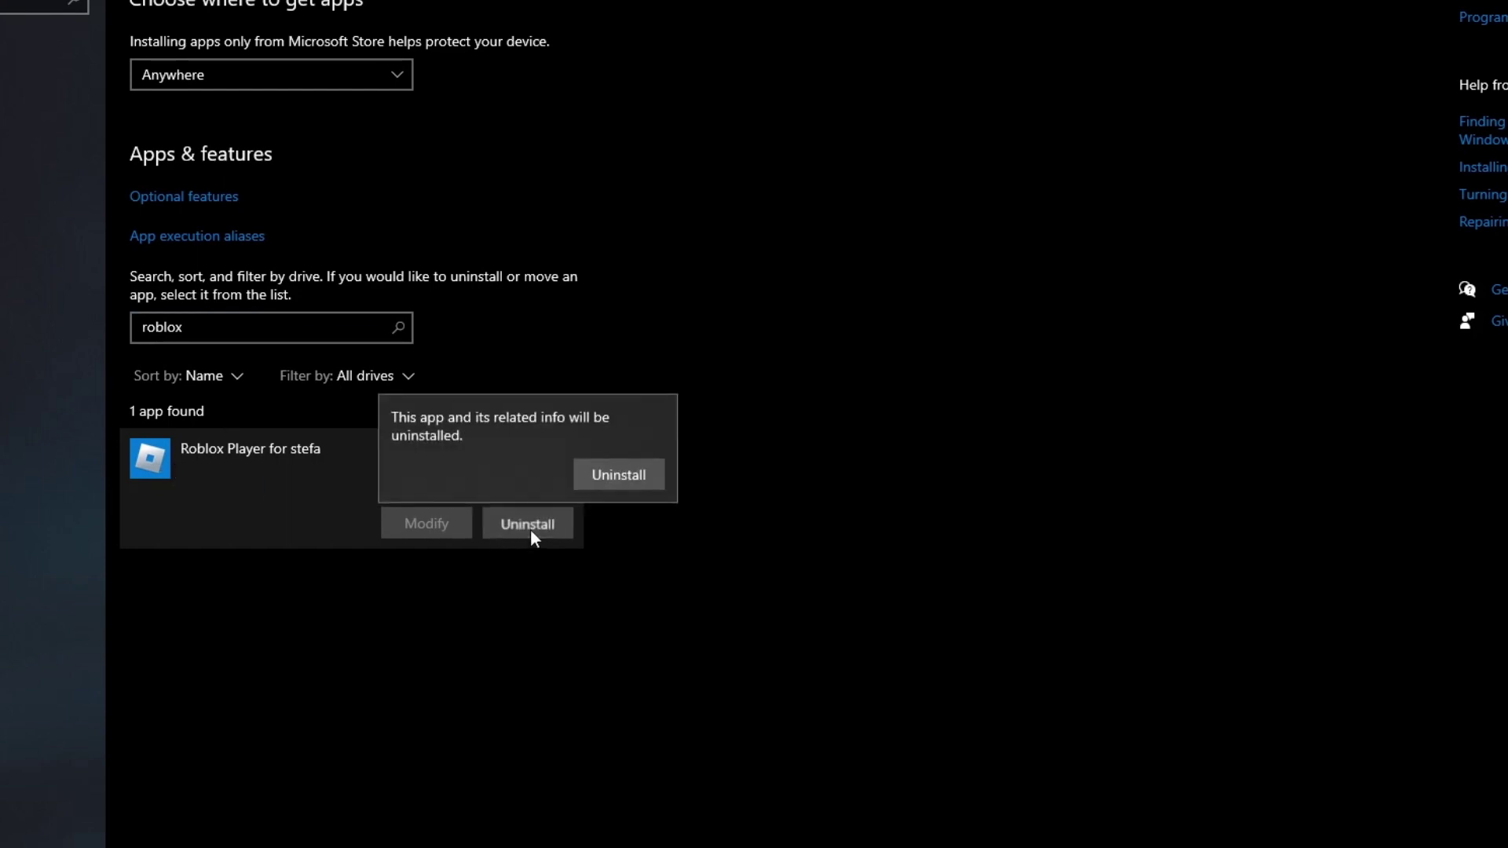
click(618, 473)
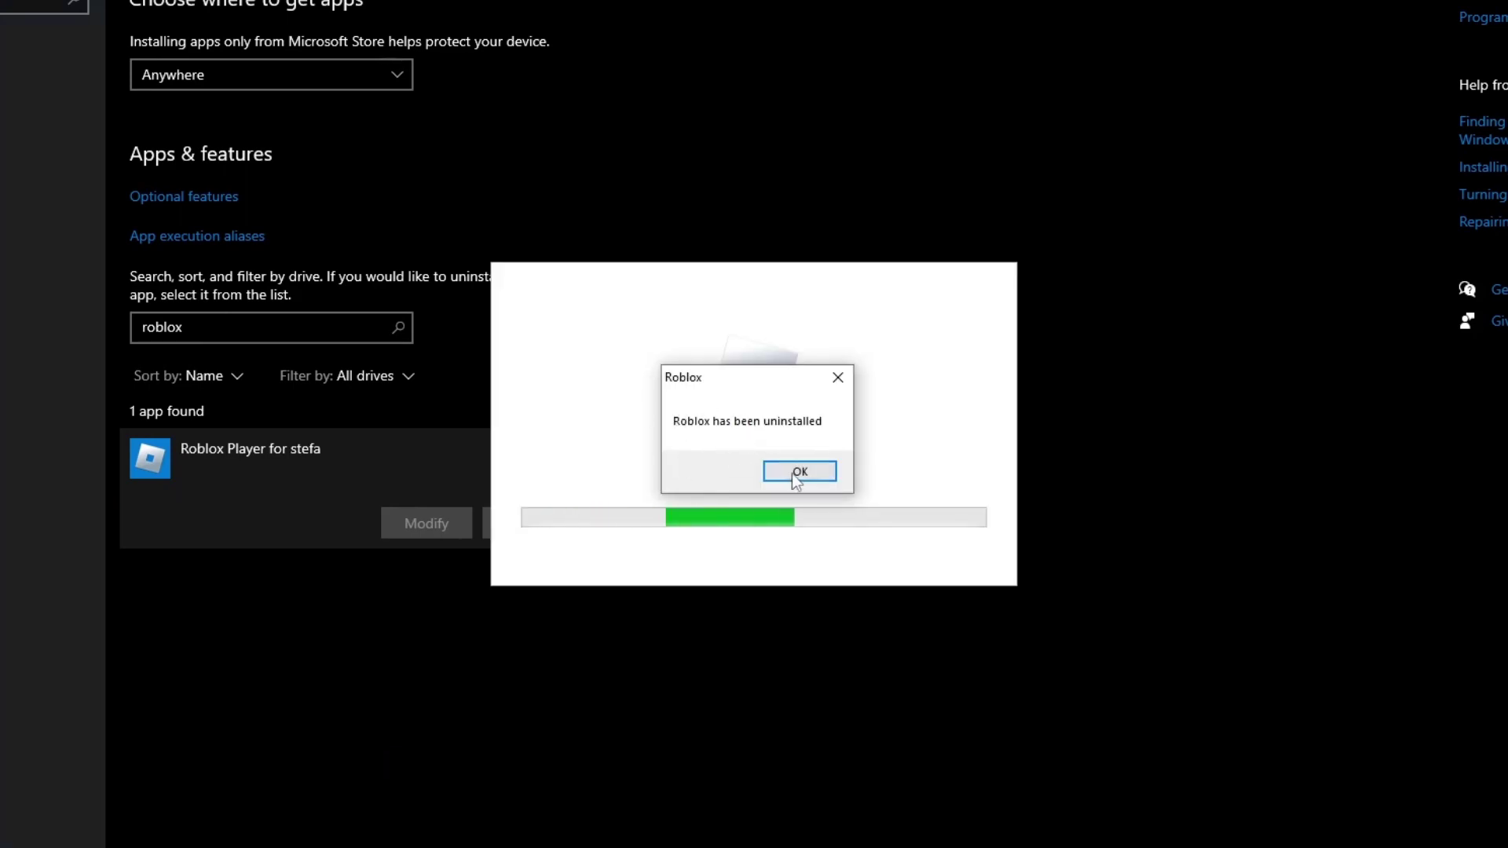
click(791, 475)
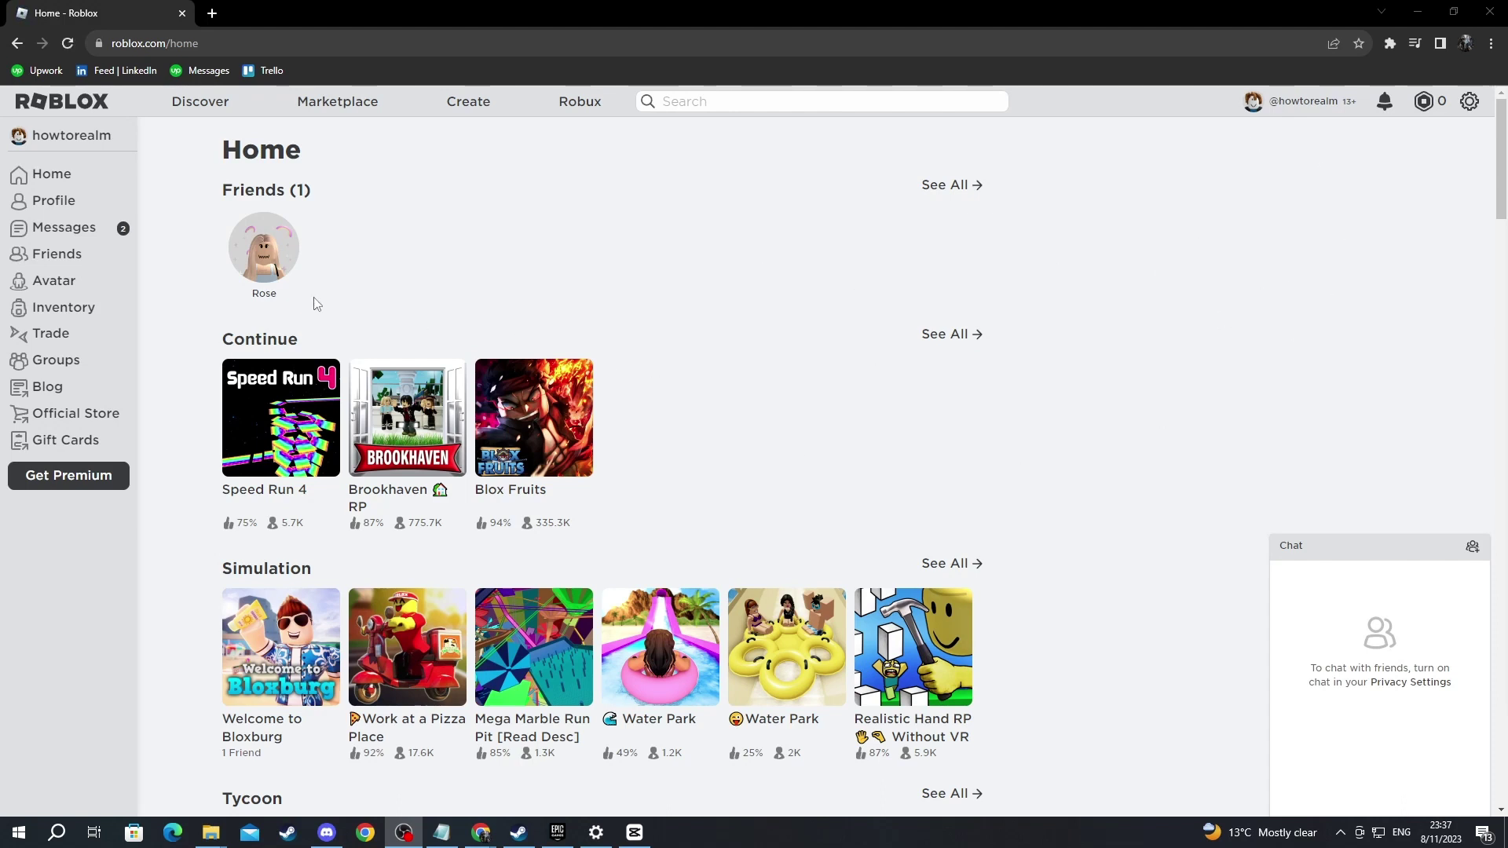
- Open the Speed Run 4 game page, press Play, and download the Roblox installer
scroll(650, 530, down, 1)
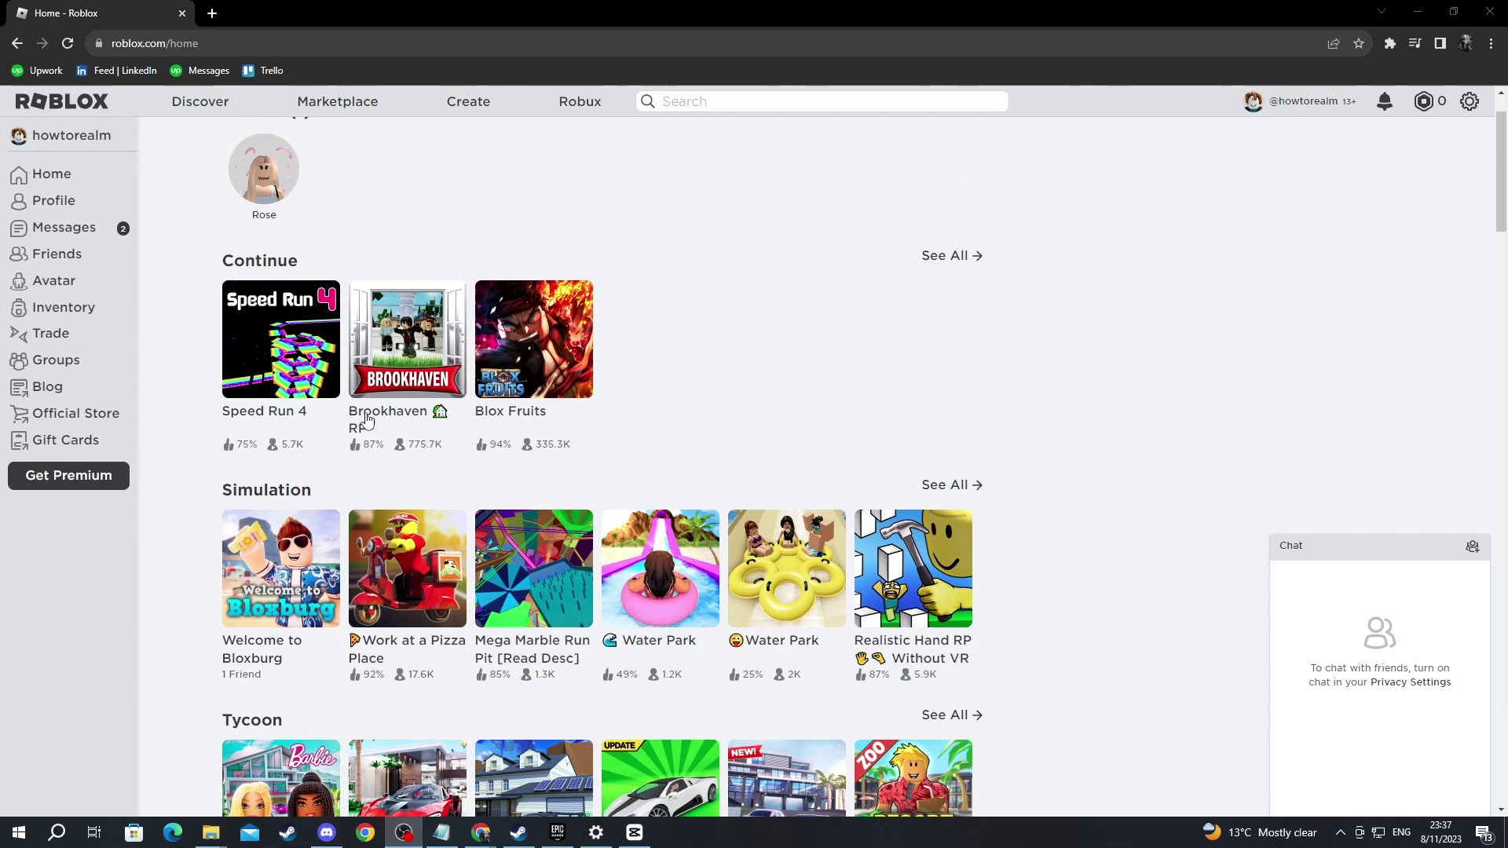
click(280, 381)
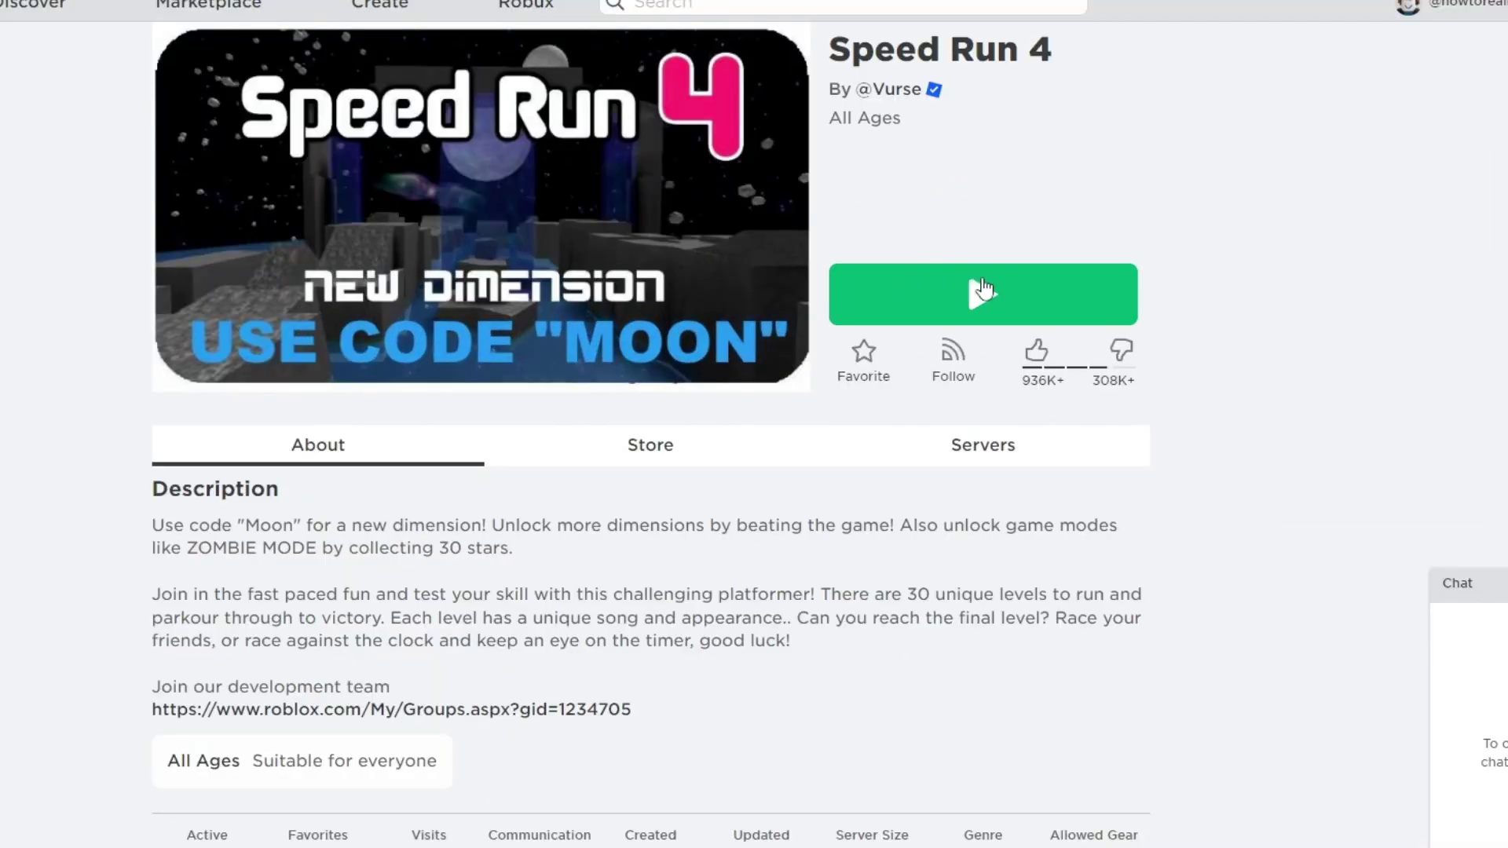
click(929, 326)
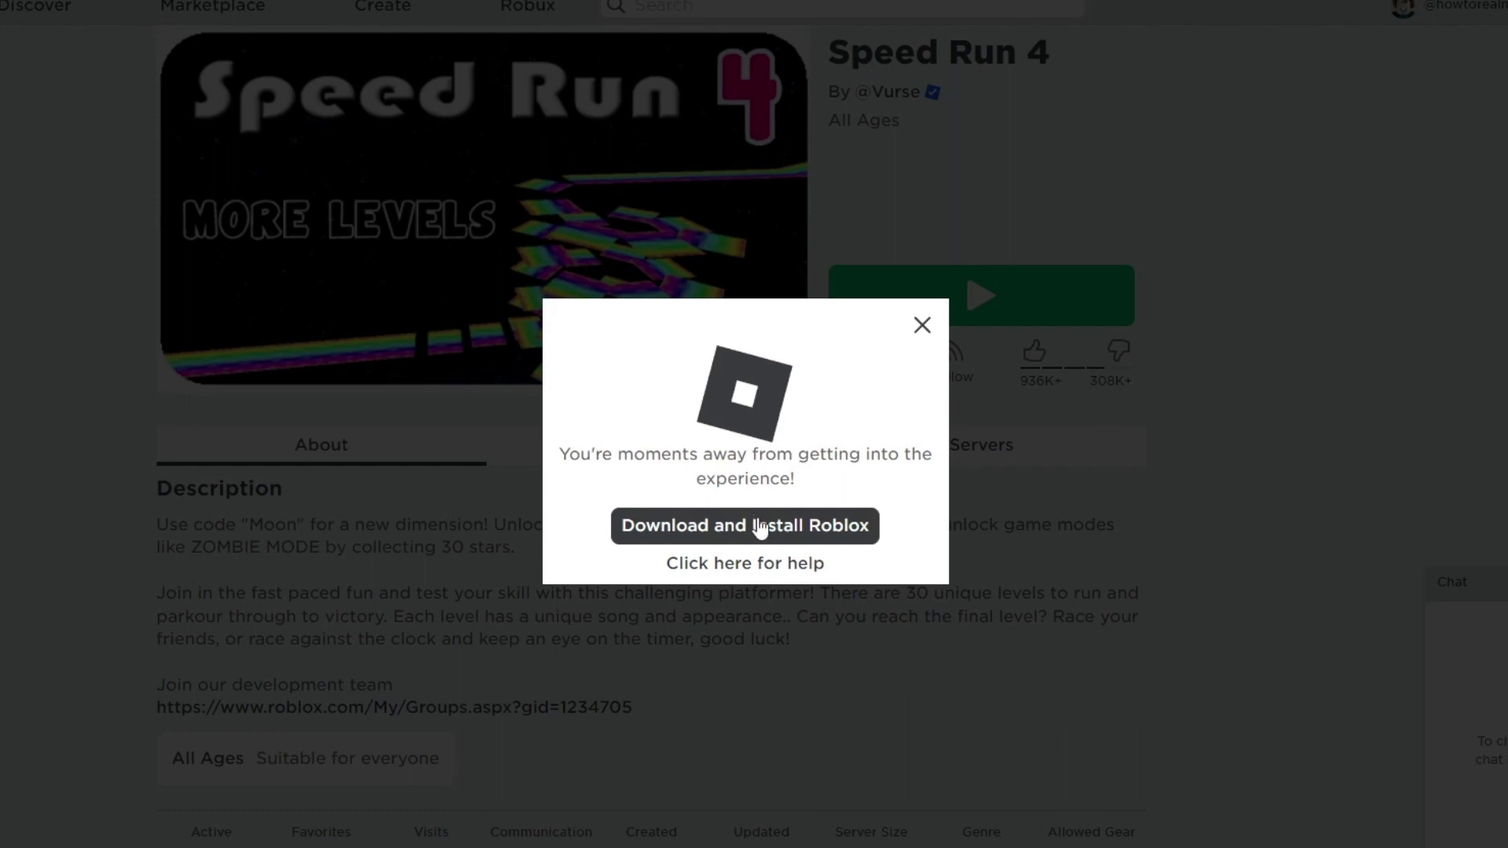
click(800, 538)
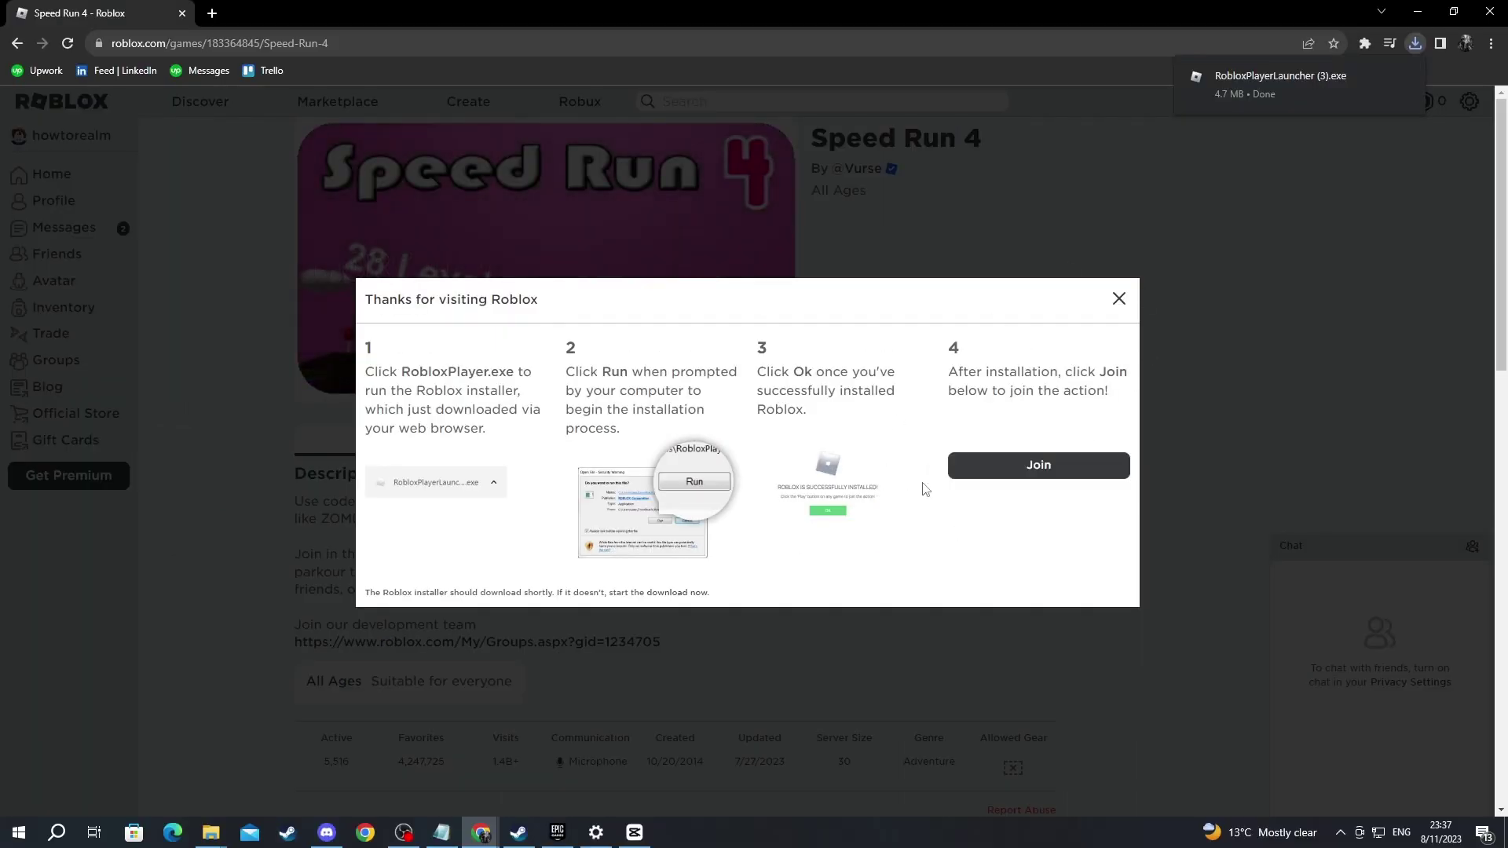
- Run RobloxPlayerLauncher (3) from the Downloads folder and acknowledge the successful Roblox installation
click(1420, 18)
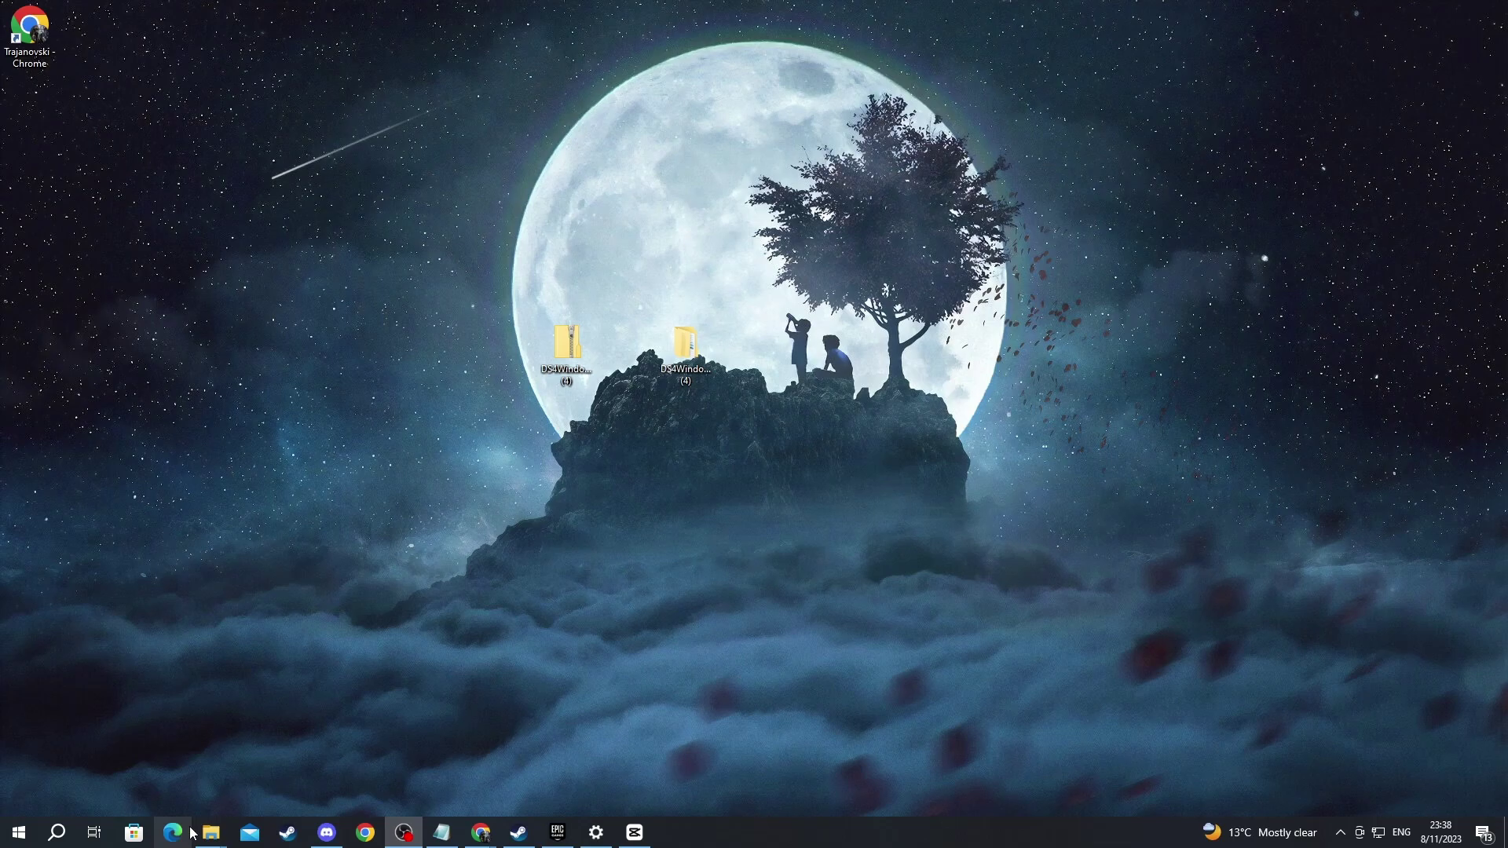
mouse_move(210, 819)
click(151, 790)
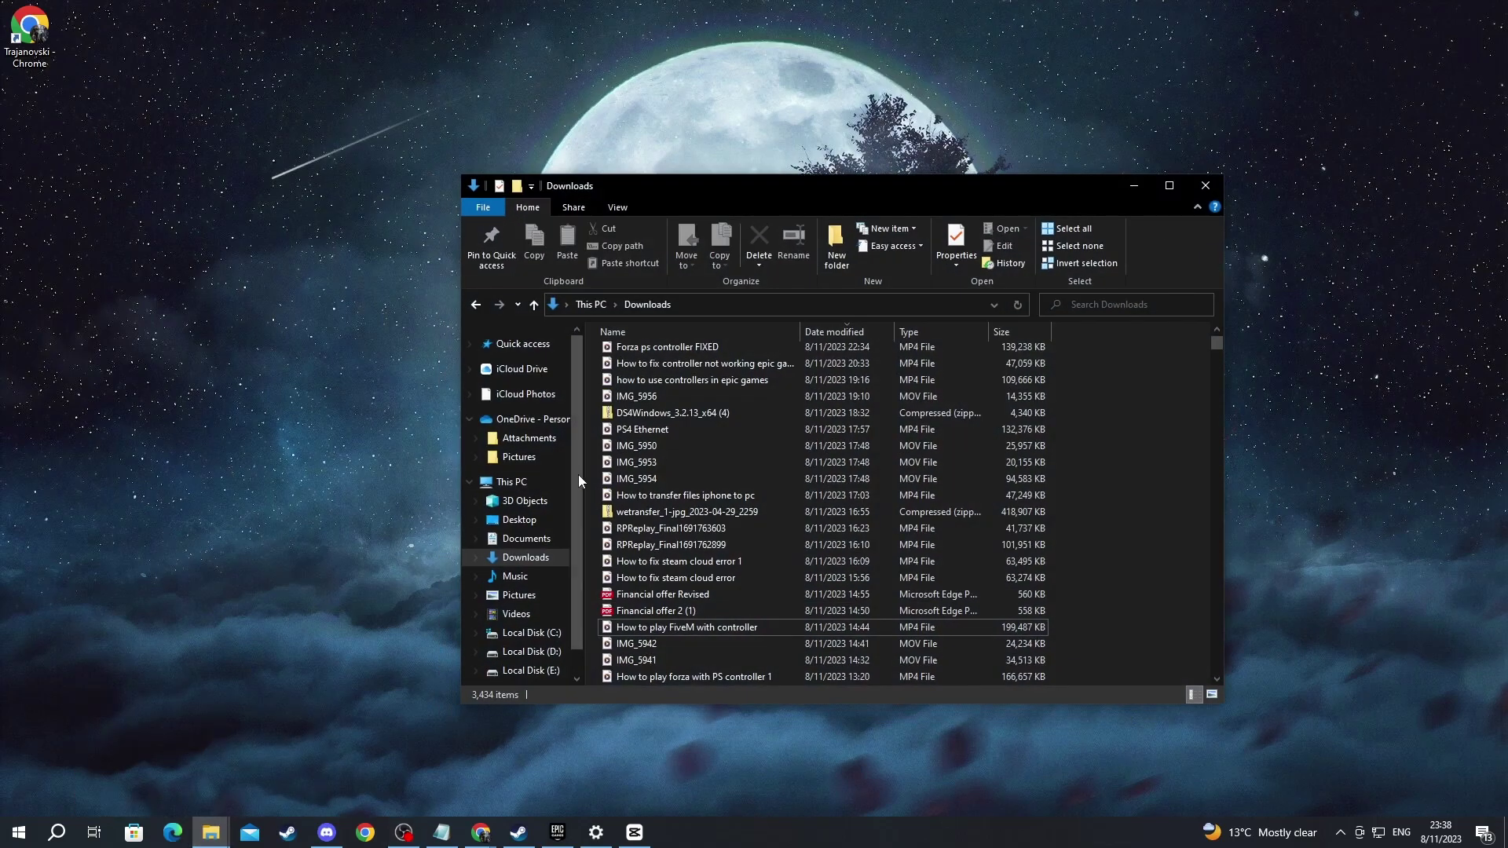
click(532, 559)
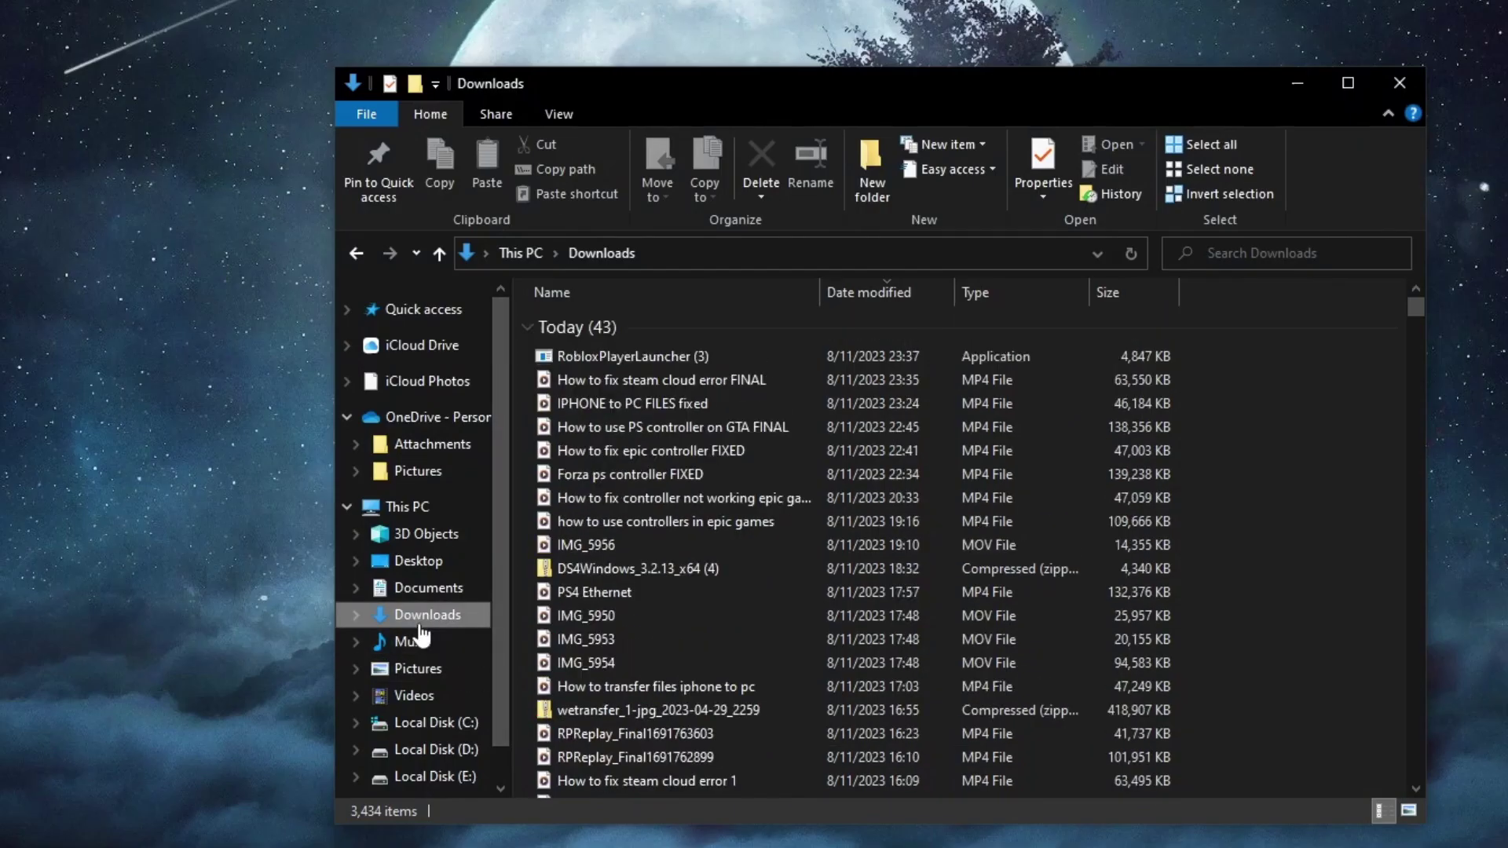
double_click(667, 356)
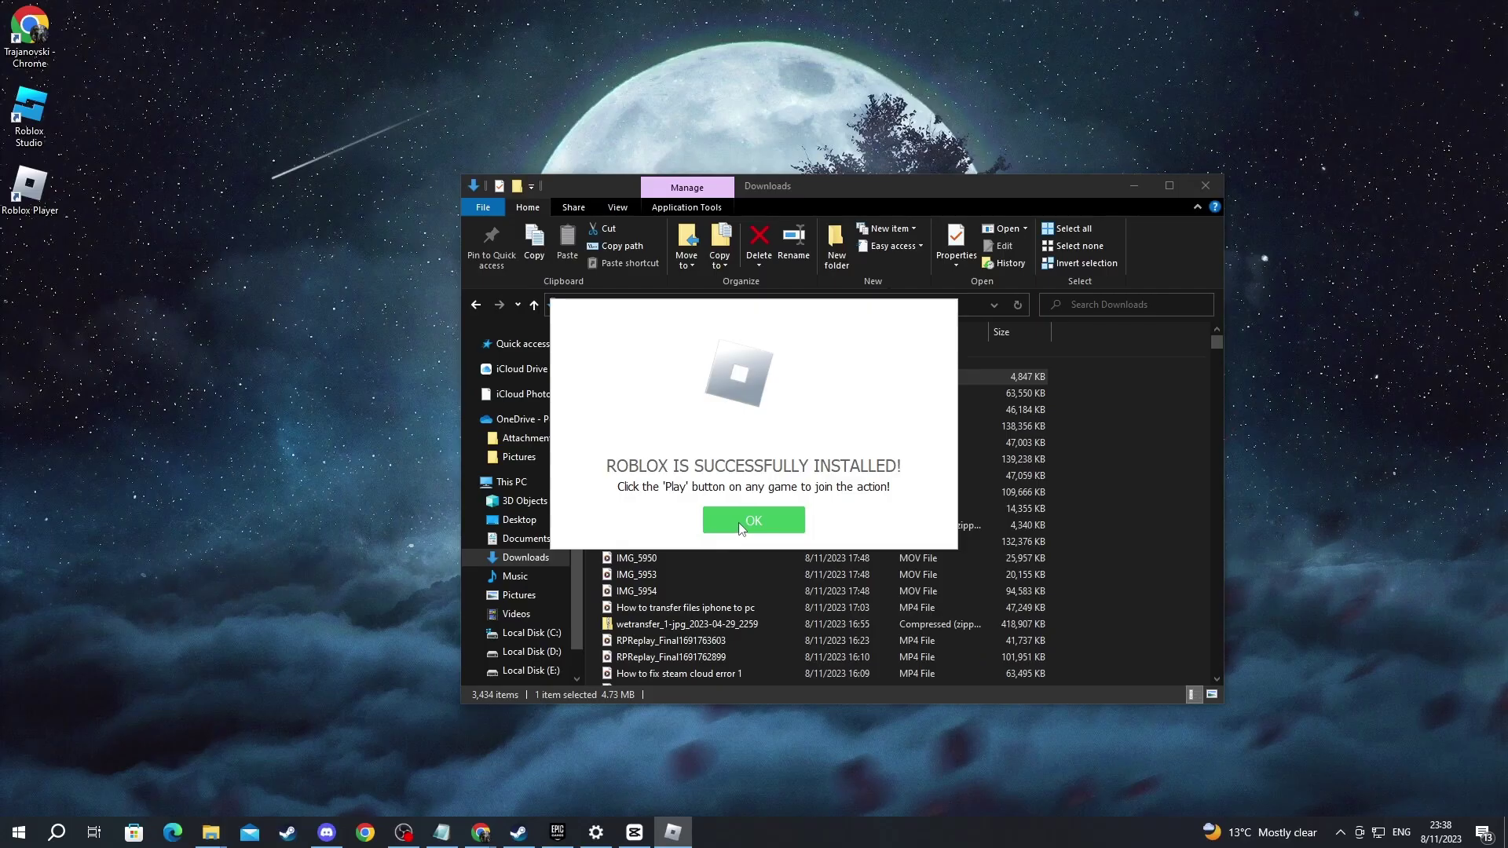
click(732, 520)
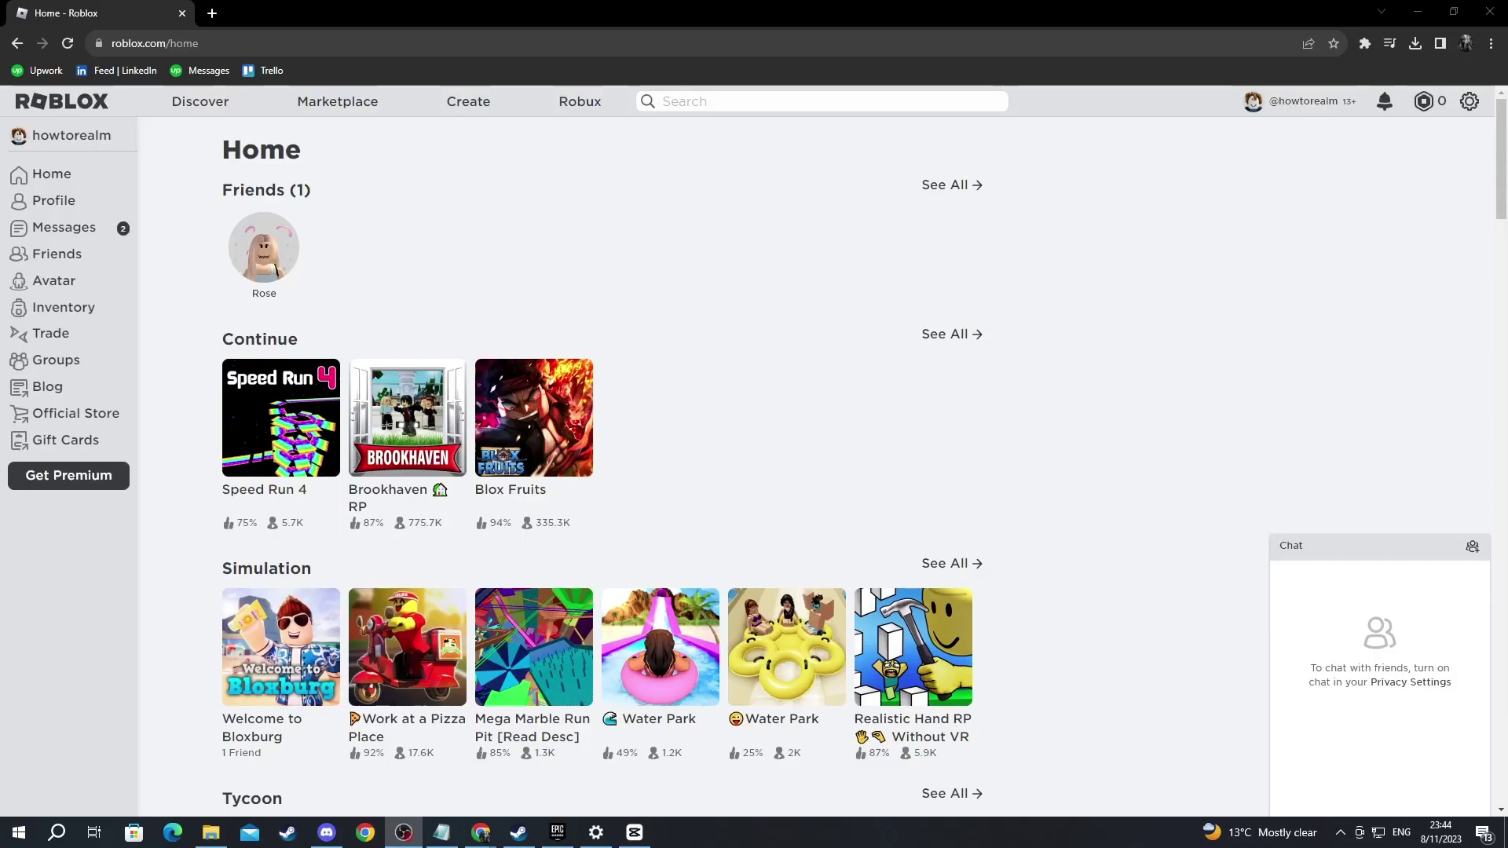
- Open Speed Run 4, press Play, and allow the browser to open the Roblox app
scroll(785, 546, down, 1)
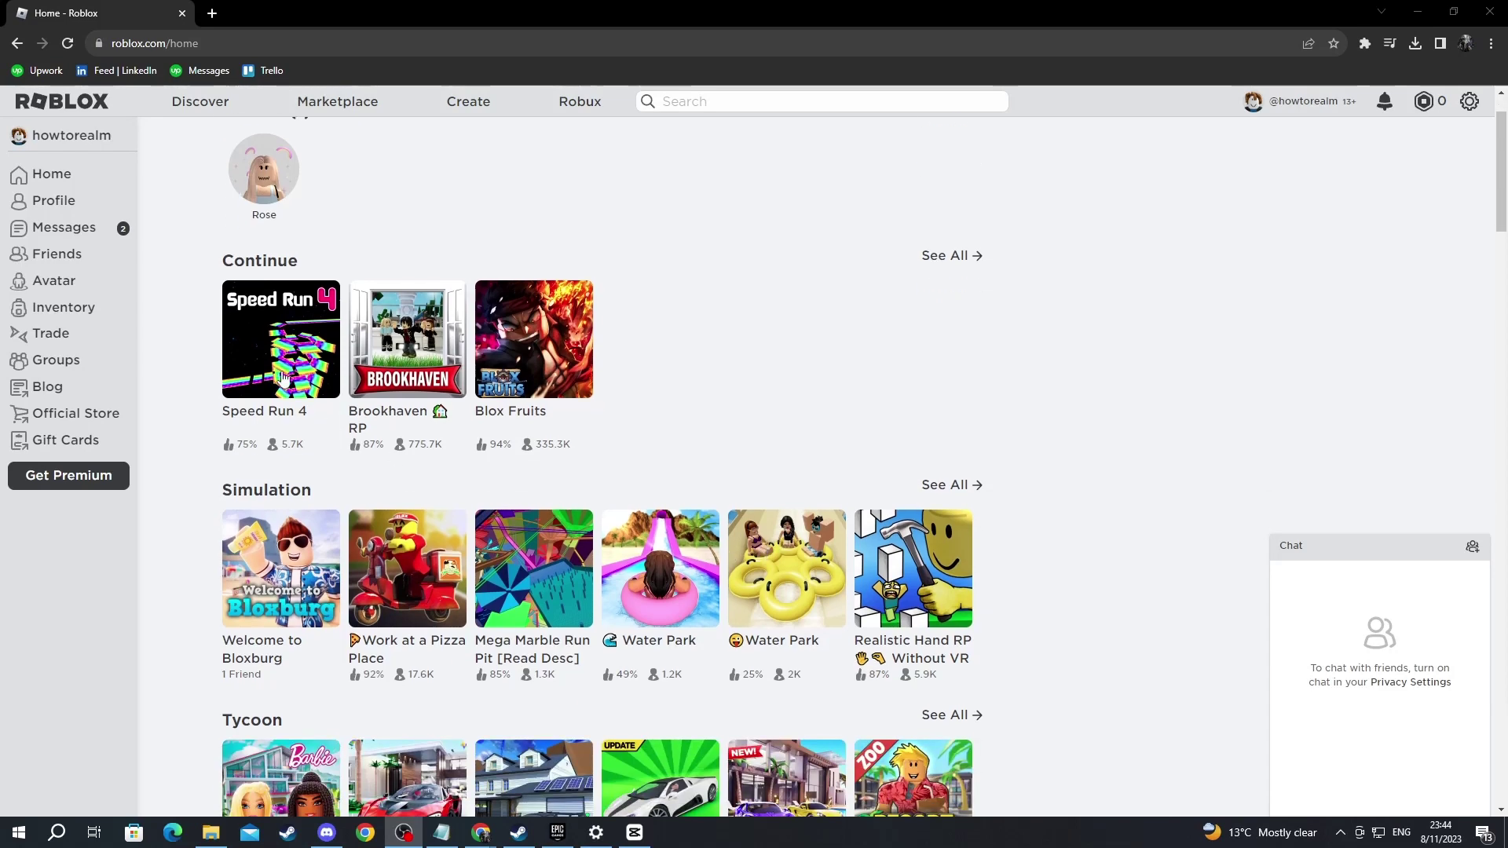
click(257, 351)
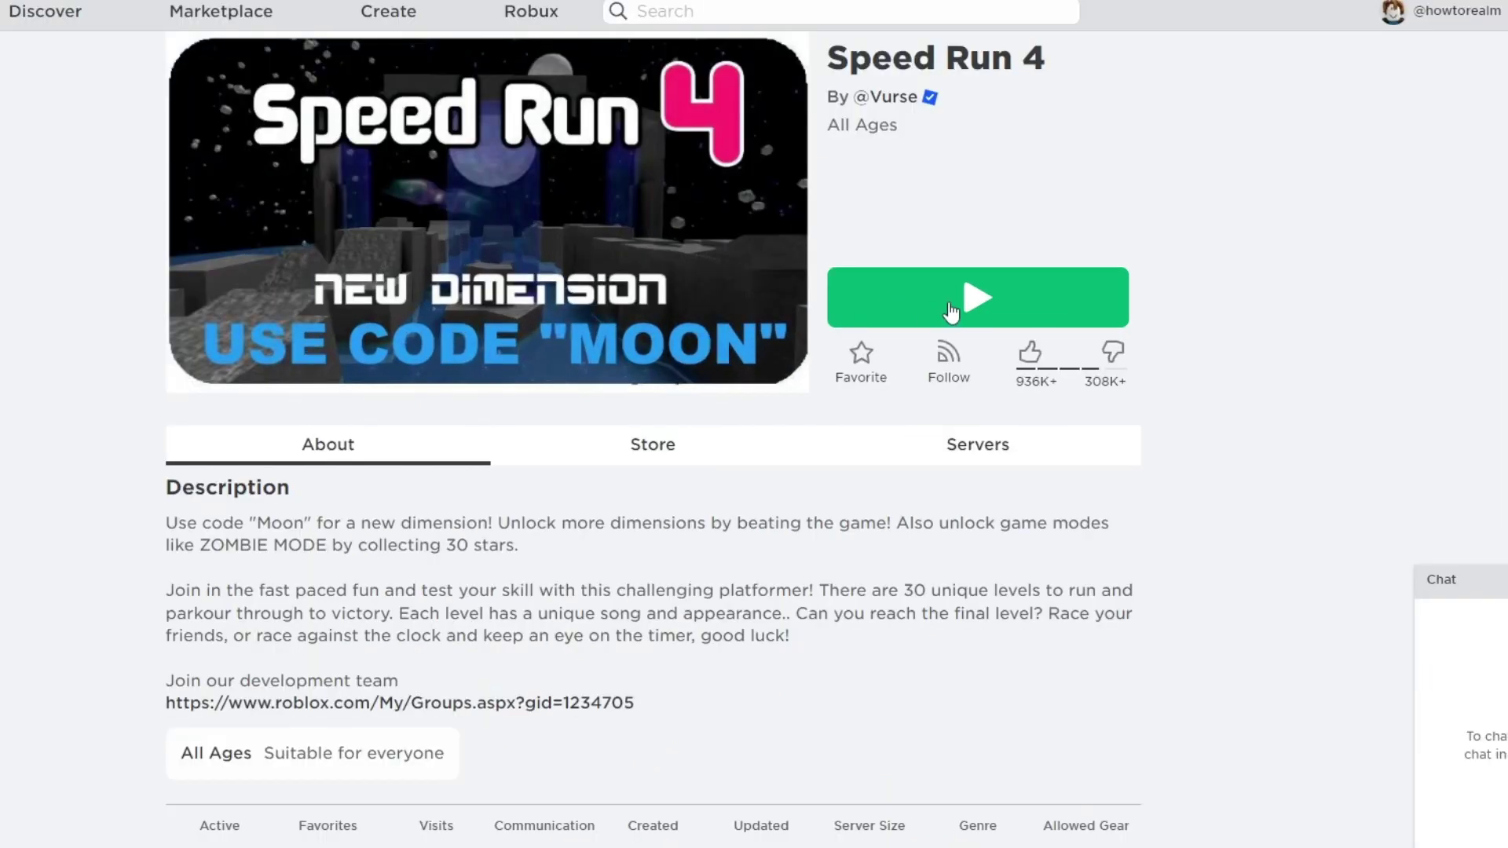
click(950, 312)
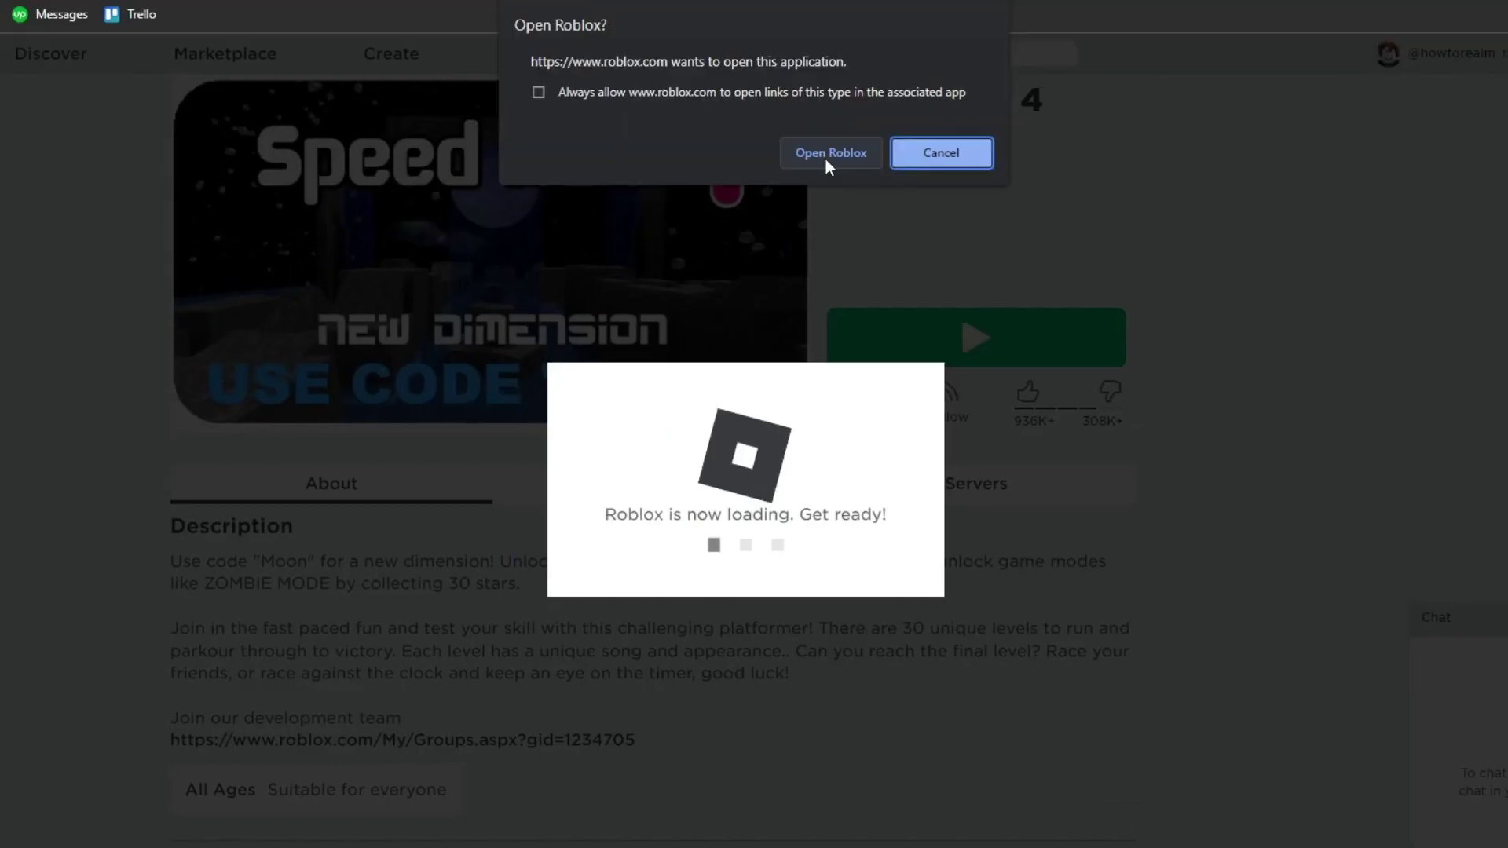
click(825, 157)
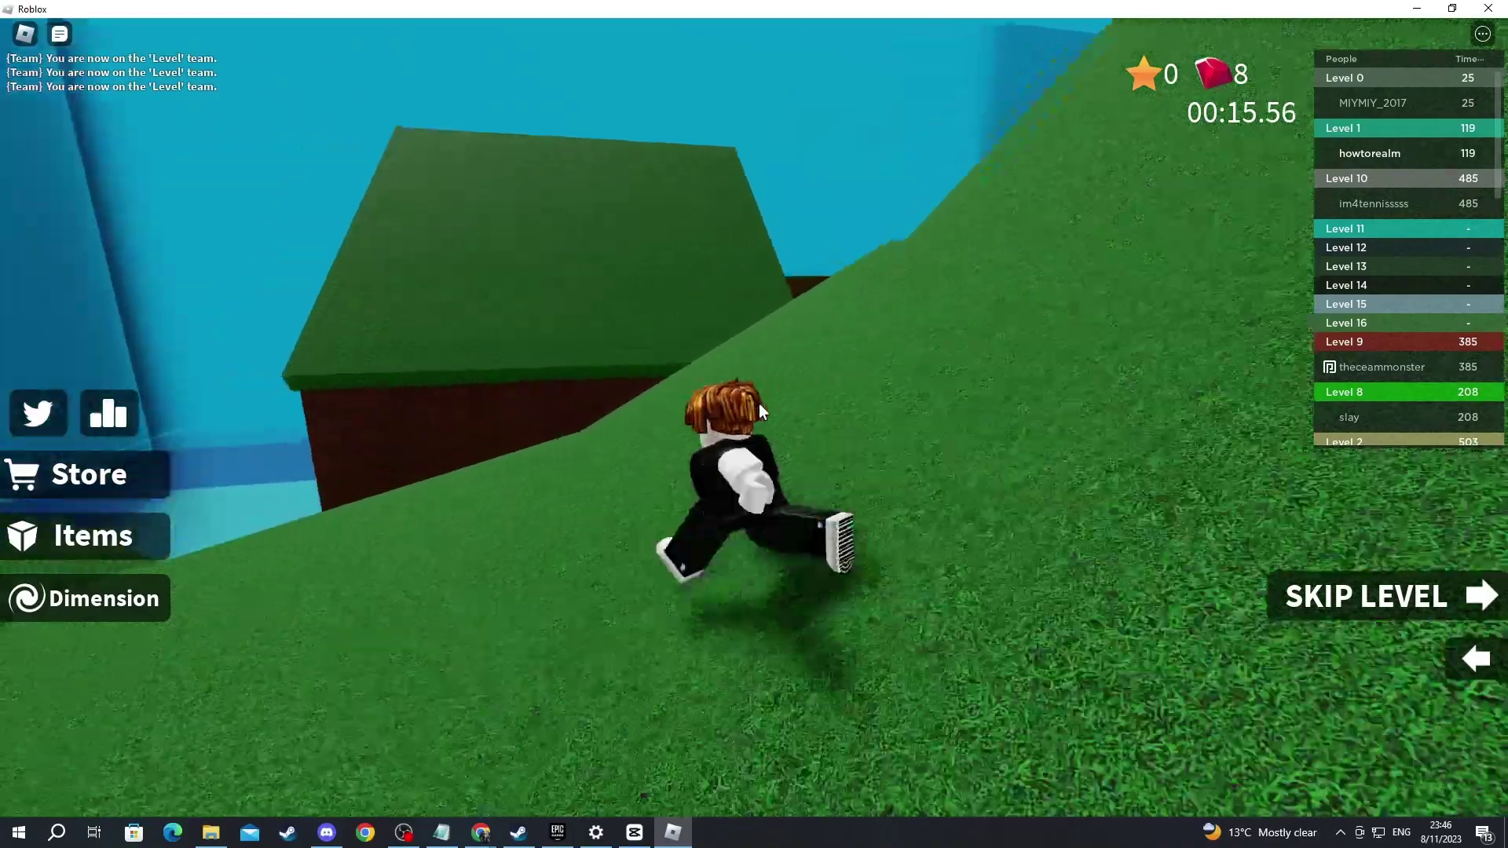
- Run the character forward across the first level's platforms with the W key
key(w)
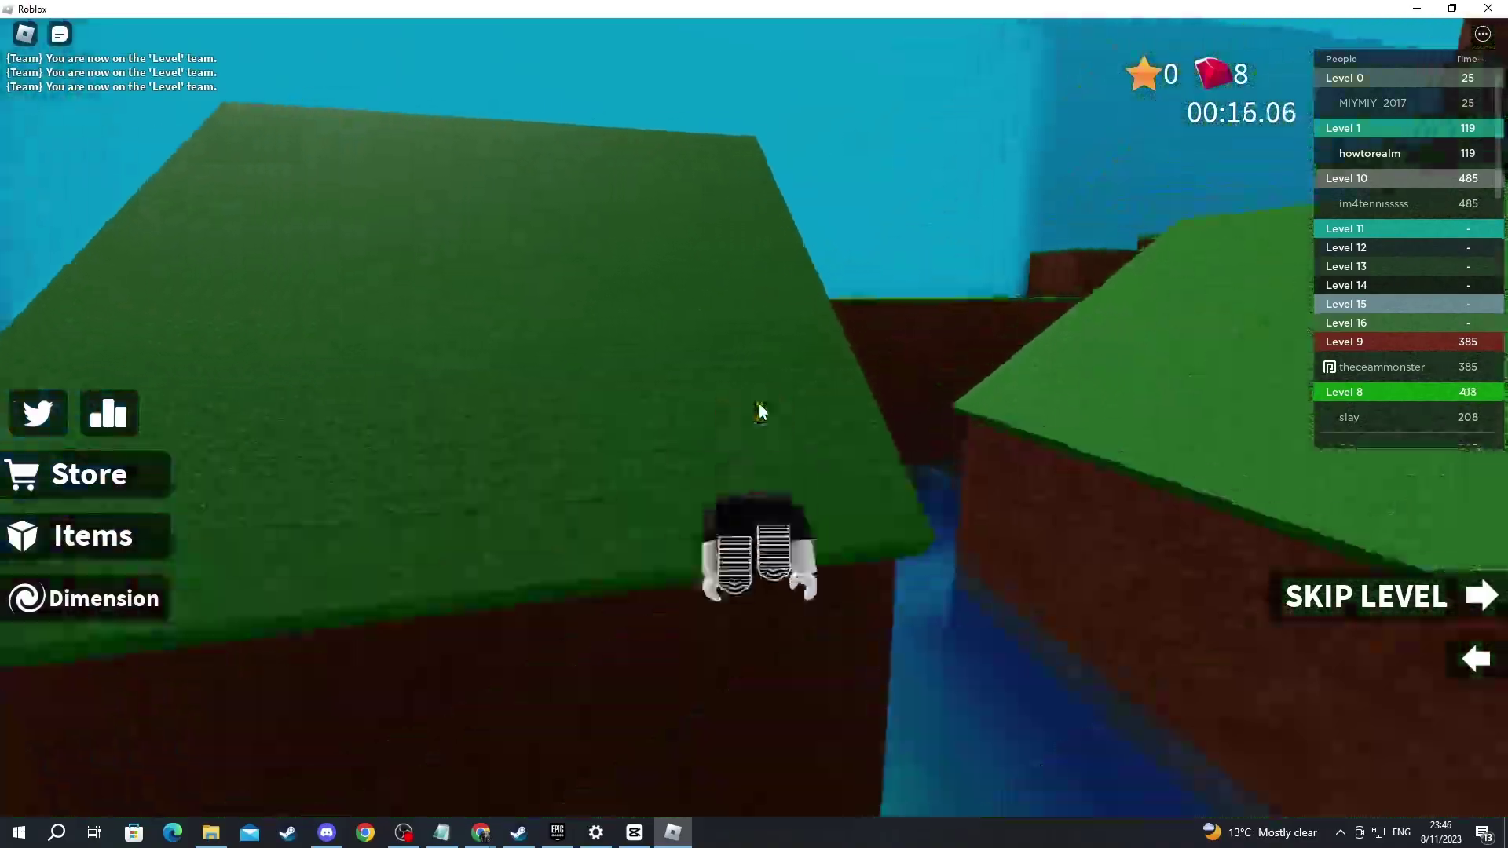
key(w)
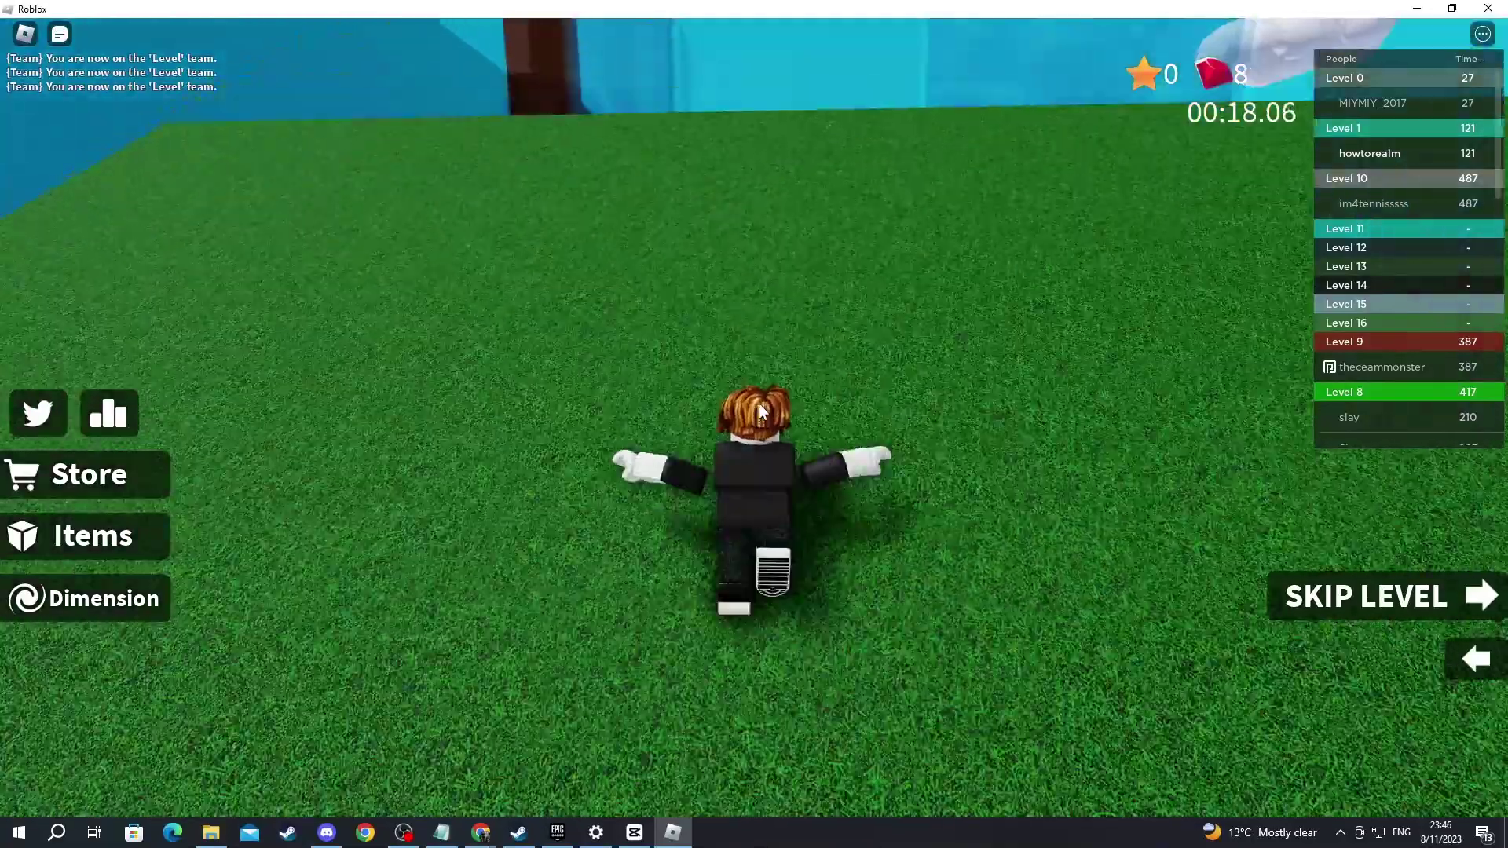
key(w)
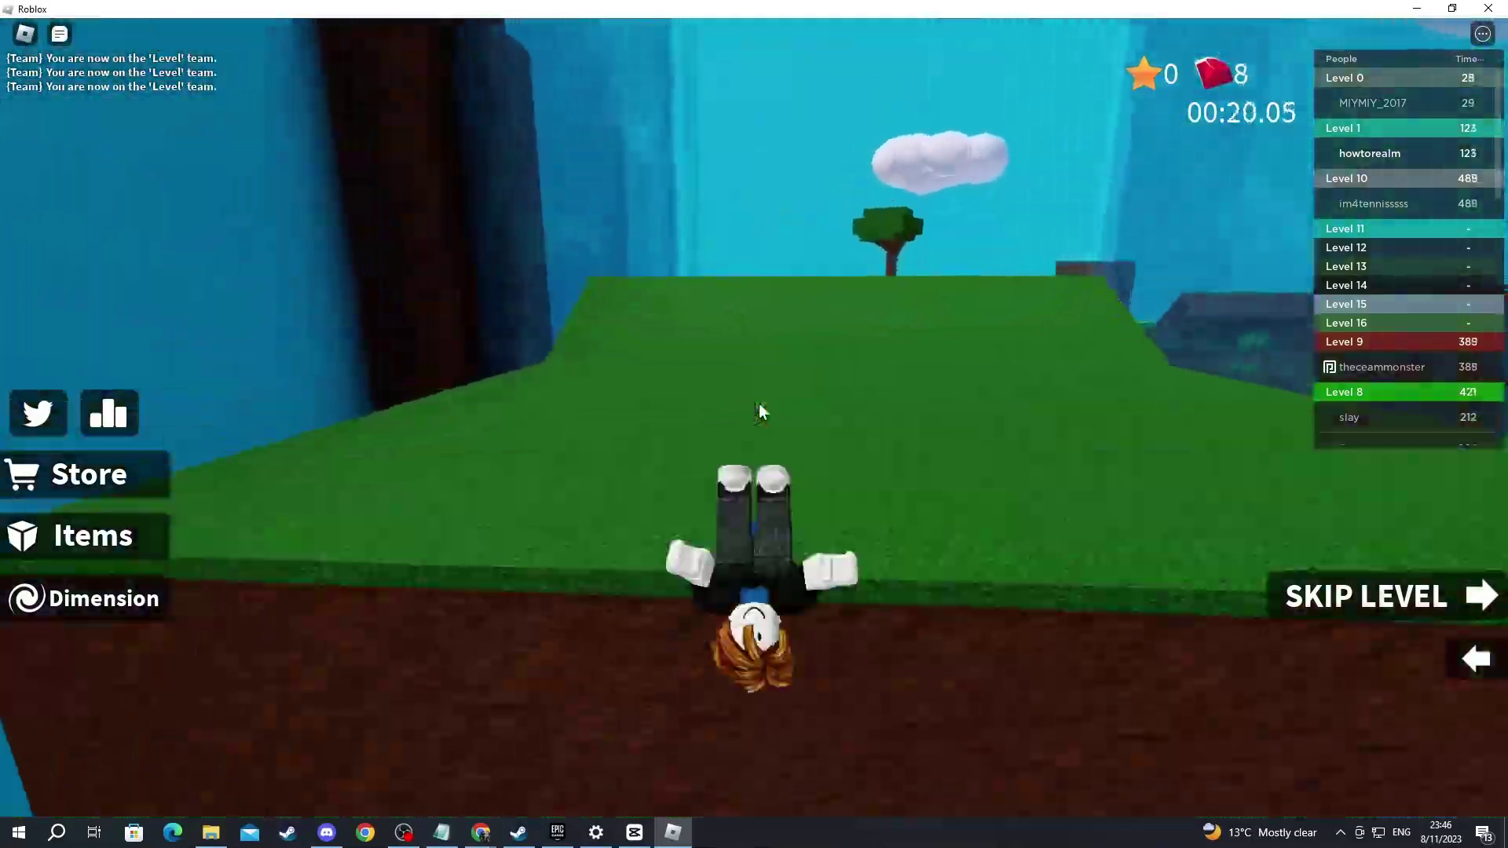